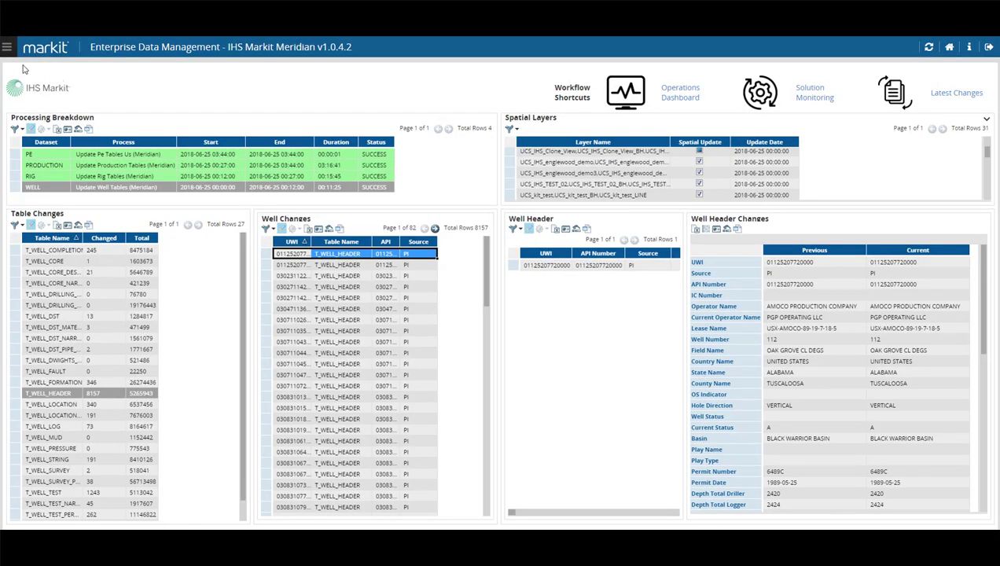
Open Create Custom Views and start a new view named IHSM_New_View
click(8, 48)
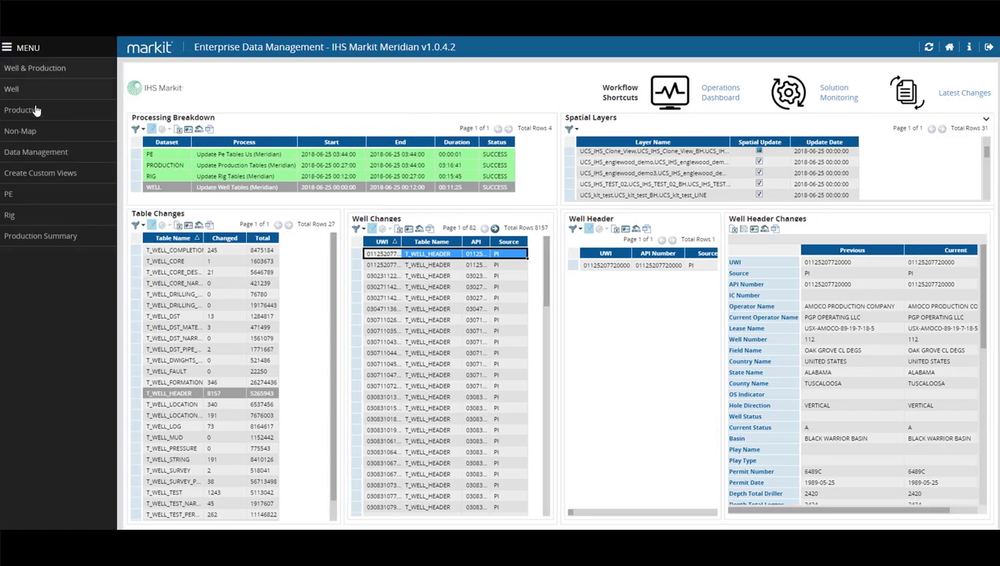
click(62, 174)
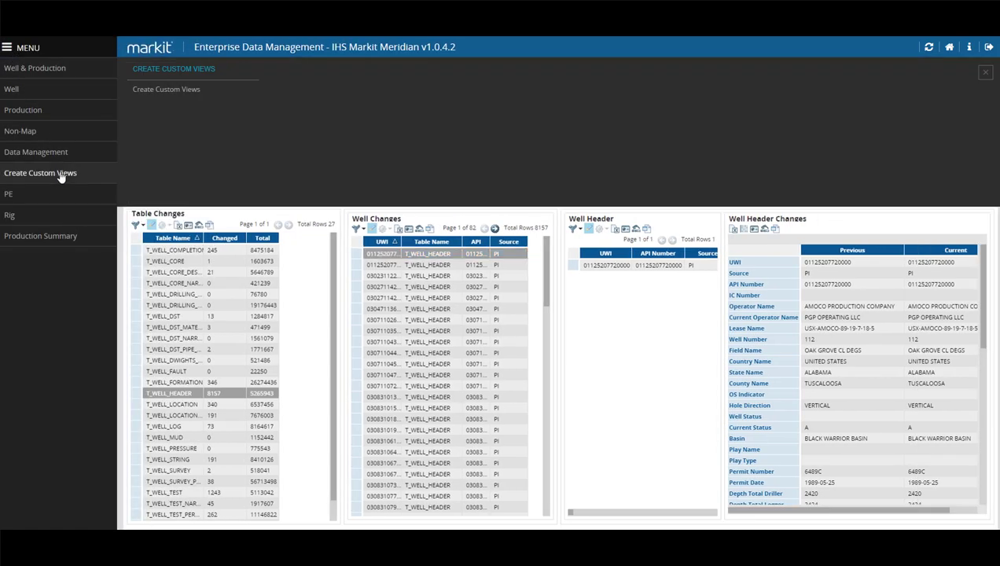
click(166, 90)
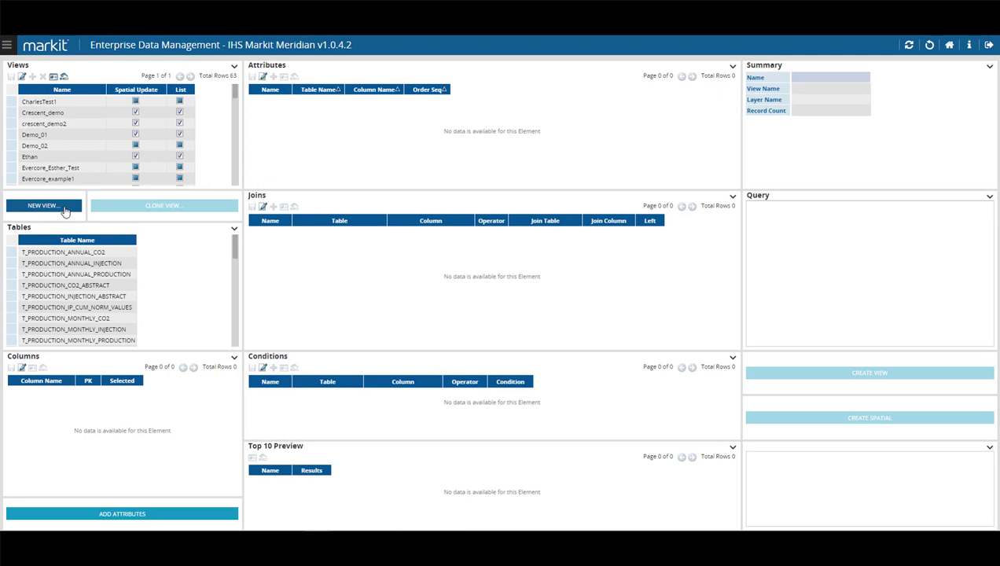
click(66, 209)
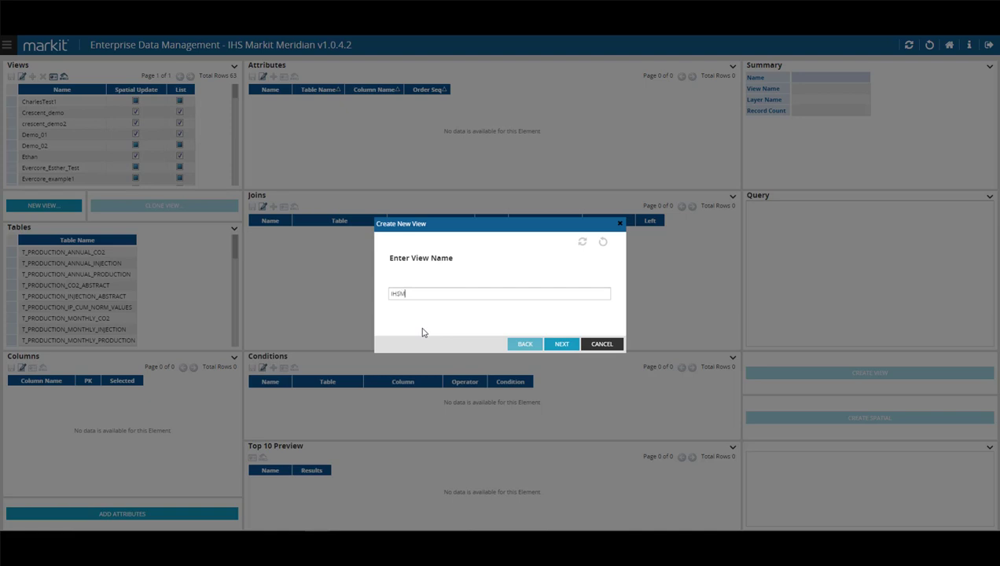
text(IHSM_New_View)
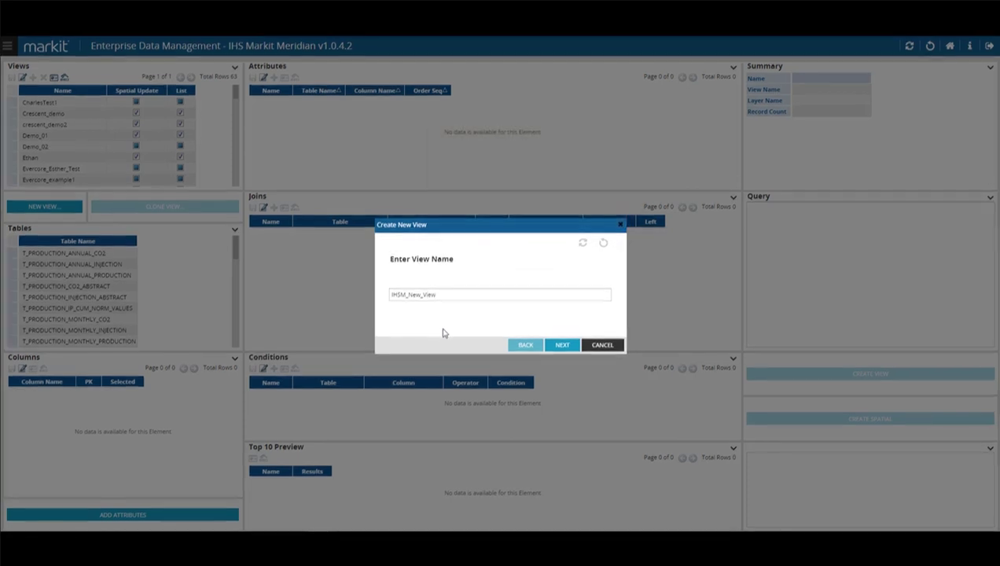
Confirm the new view name, then enable Spatial Update and List for IHSM_New_View and save
click(558, 345)
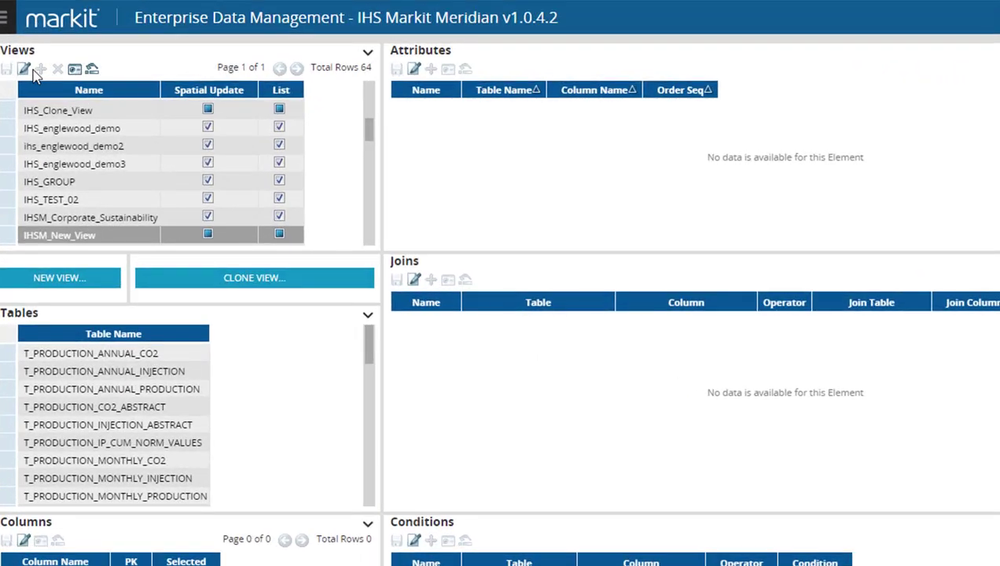
click(24, 70)
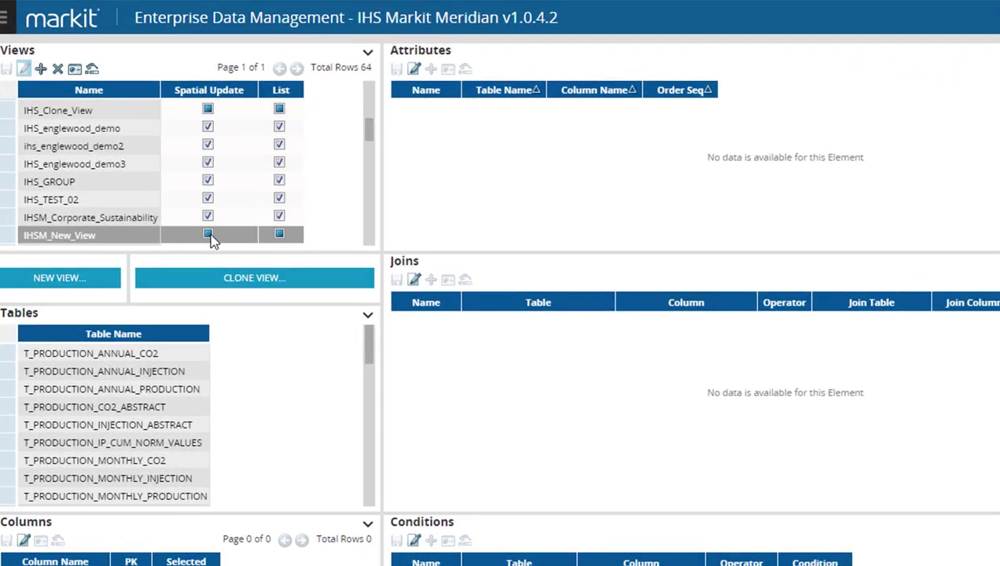
click(209, 235)
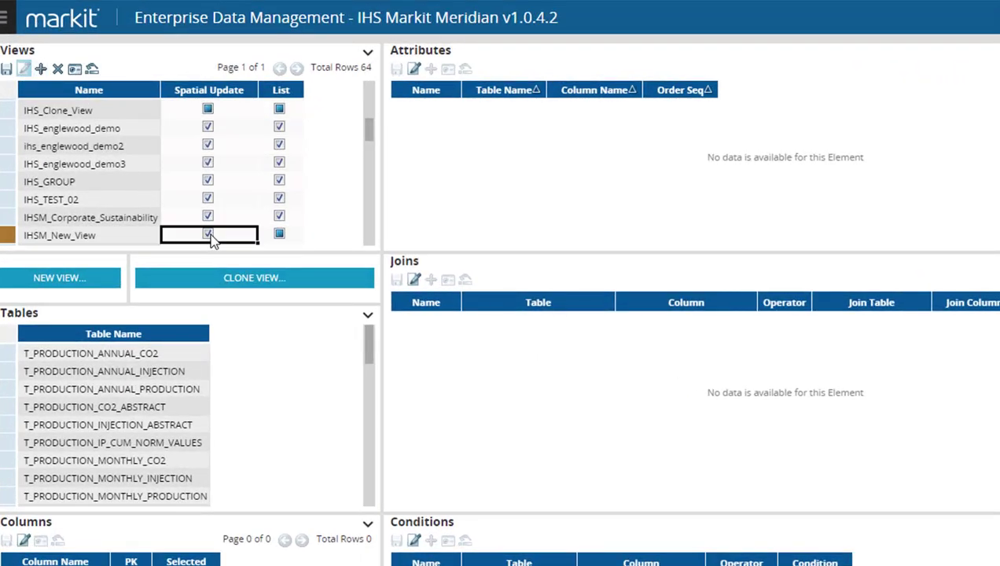
click(279, 236)
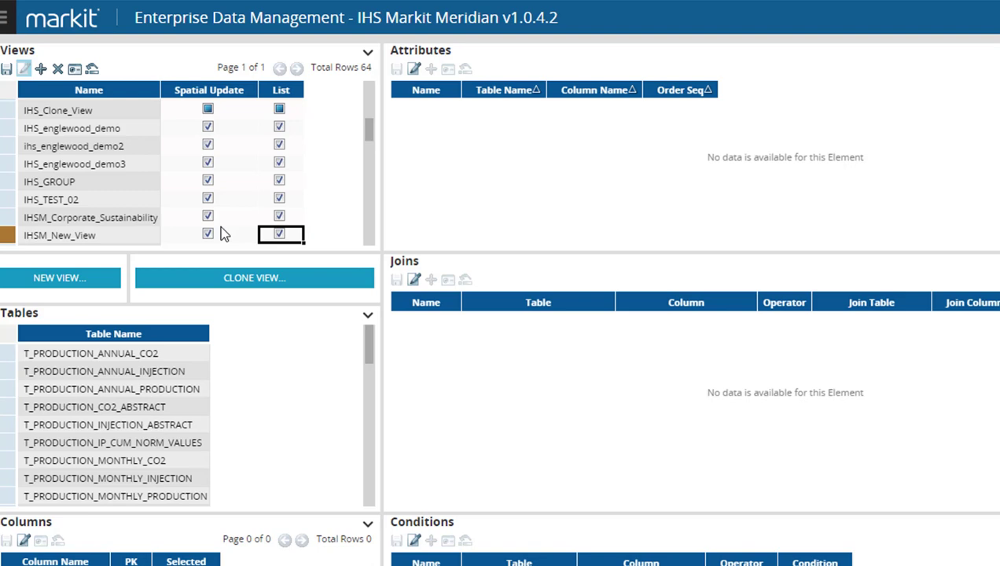
click(6, 76)
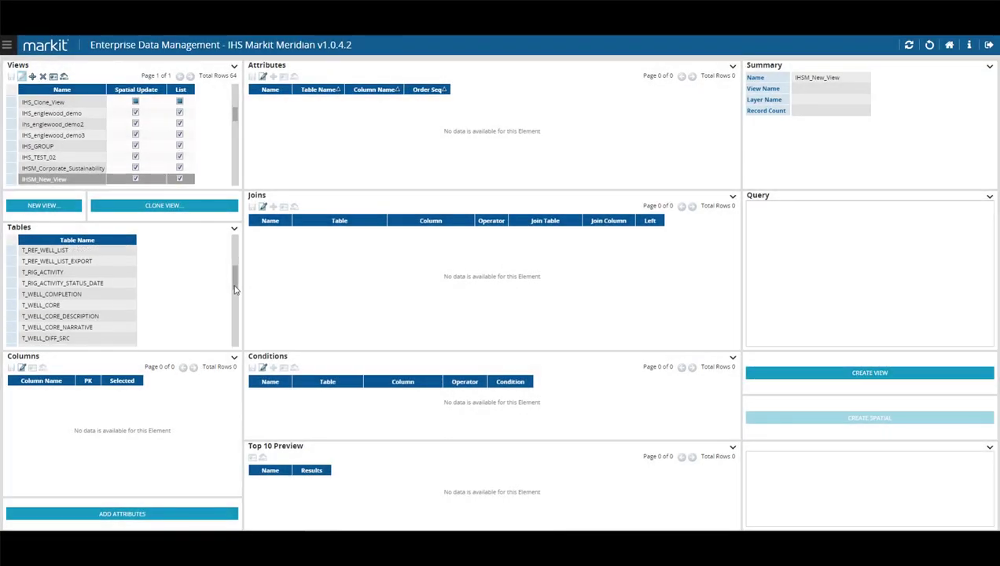
Show the T_WELL_HEADER columns and tick ACTIVITY_CODE and API_NUMBER through BH_LONGITUDE as selected
drag(234, 289, 238, 320)
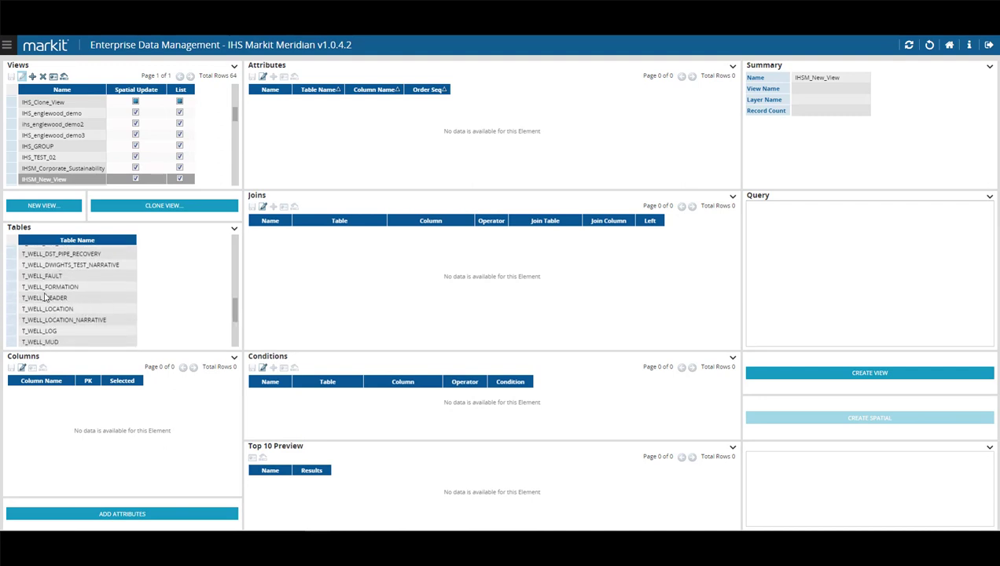
click(16, 297)
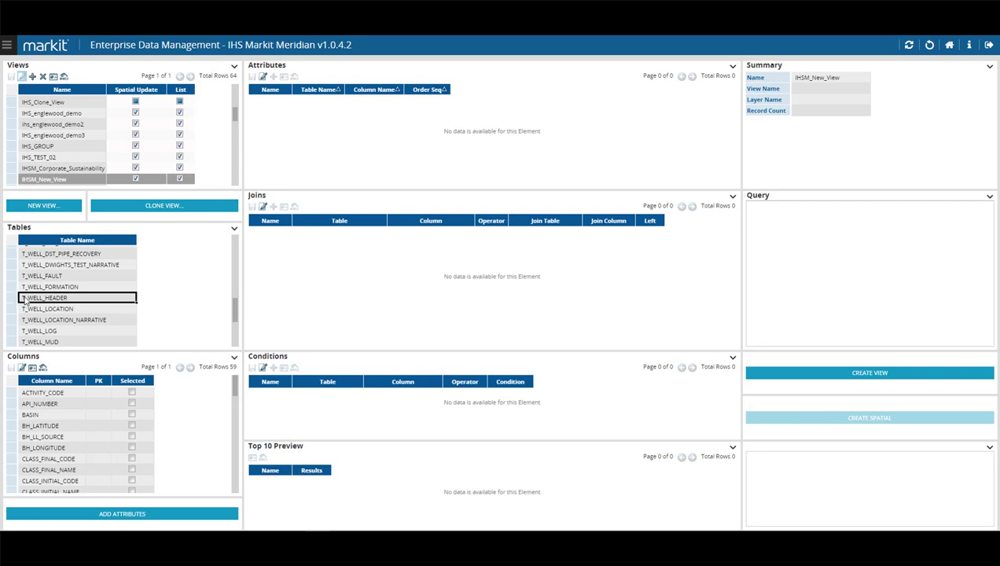
click(22, 368)
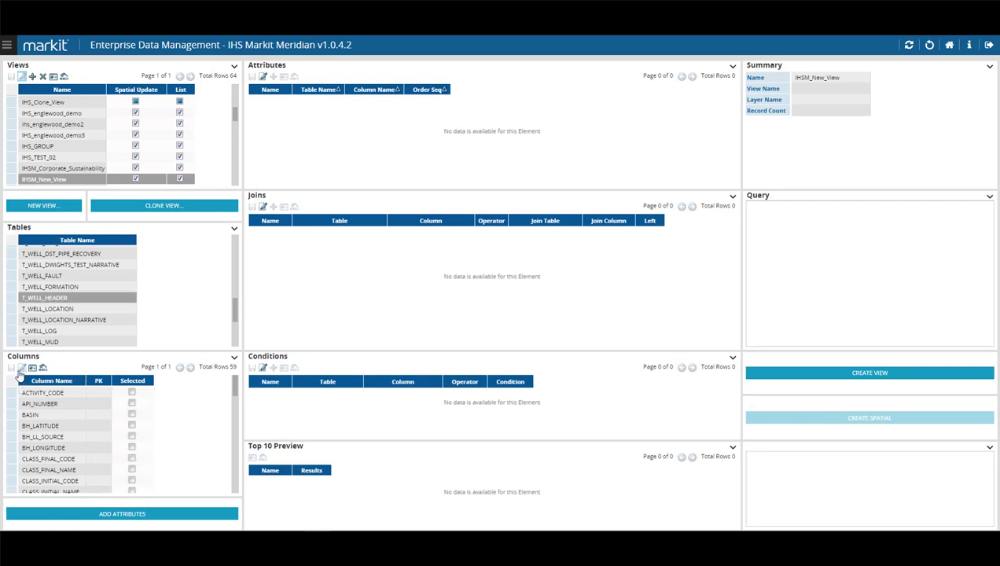
click(132, 392)
click(131, 404)
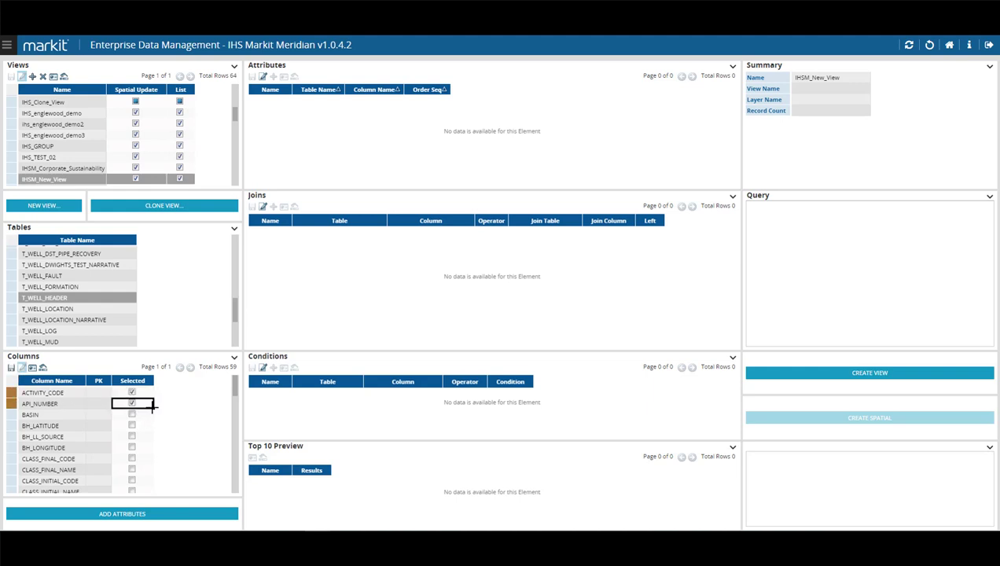
drag(152, 405, 142, 445)
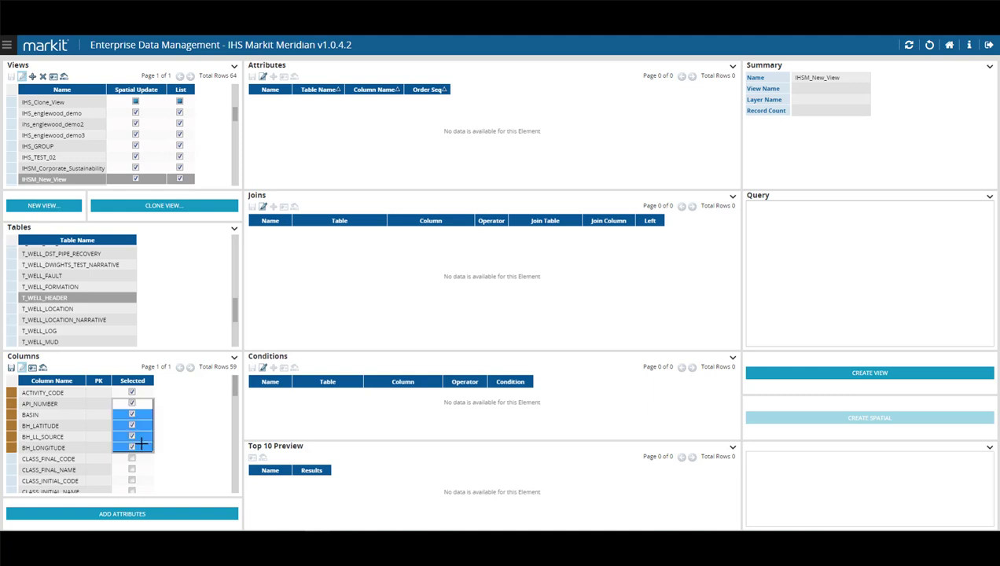
click(235, 362)
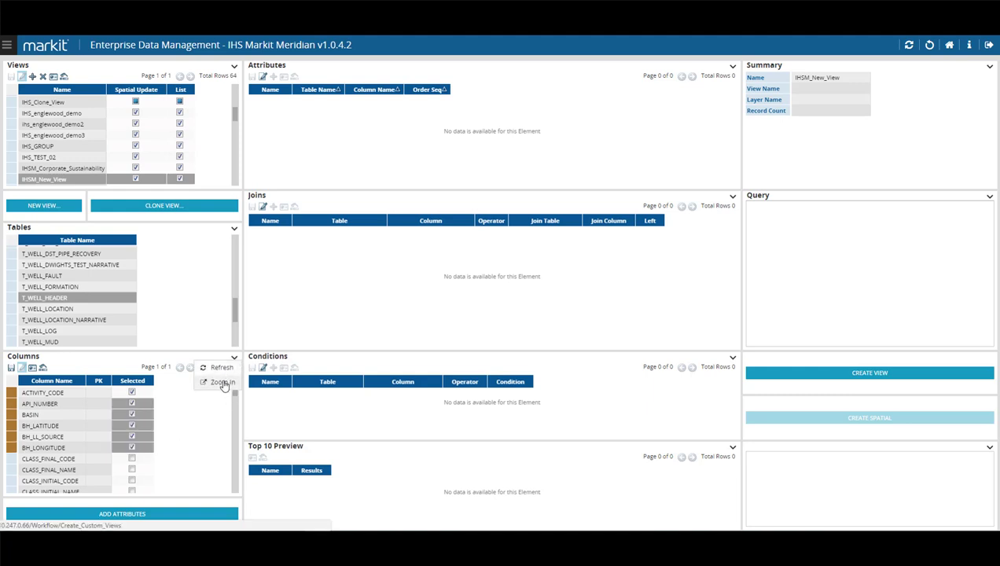
In the enlarged Columns panel, tick SOURCE through WELL_STATUS, save, and restore the full layout
click(224, 384)
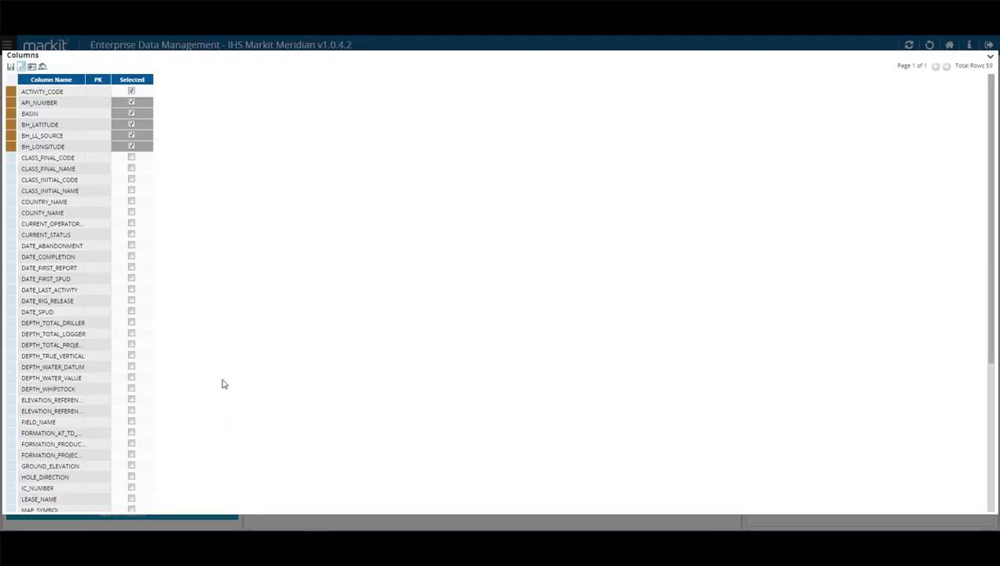
scroll(221, 383, down, 5)
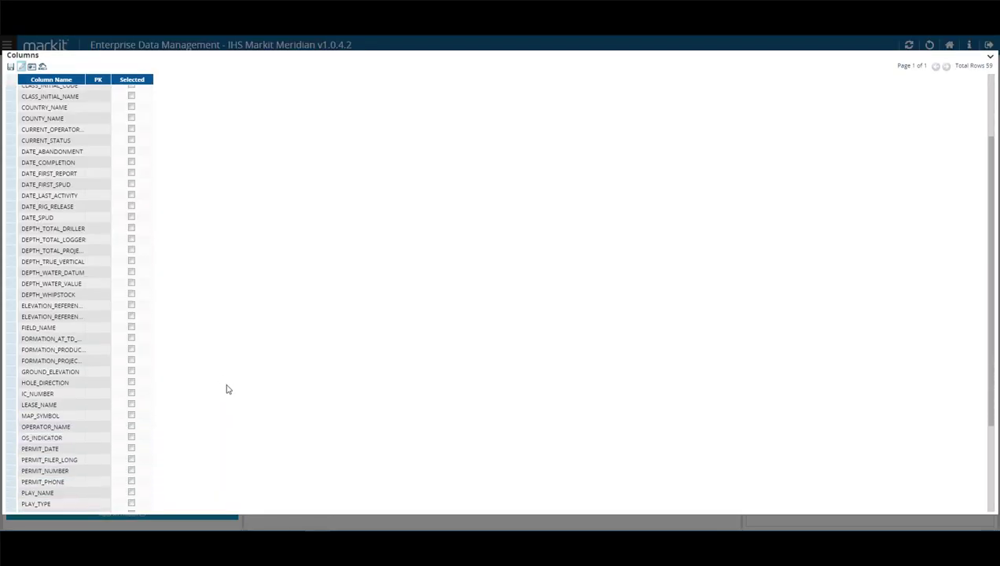
scroll(228, 396, down, 1)
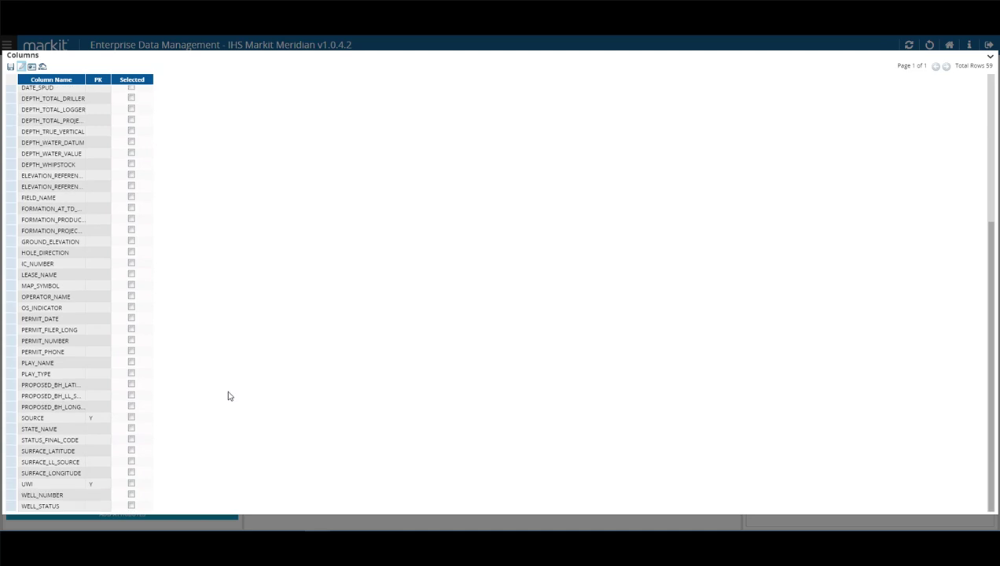
click(132, 419)
shift+click(153, 507)
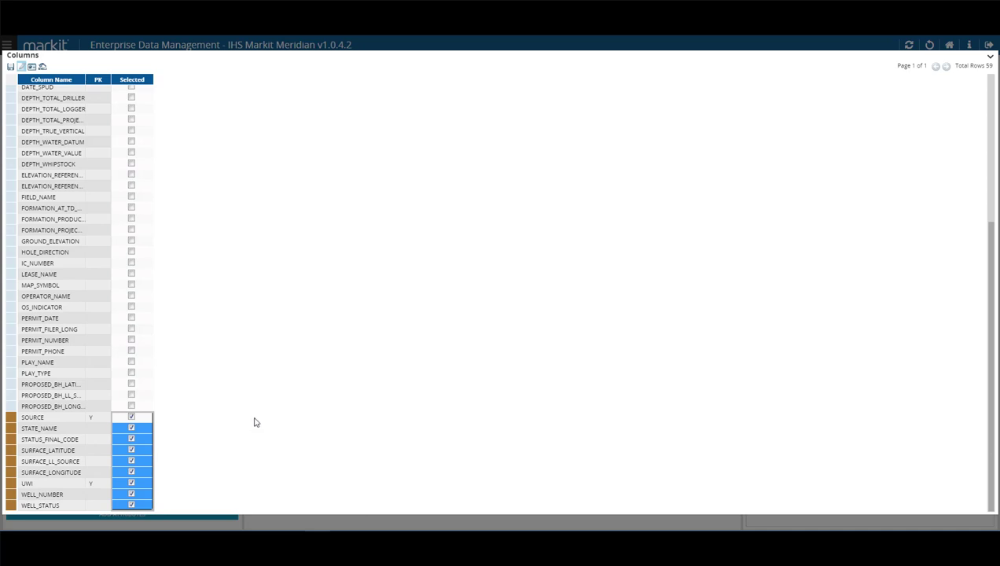
click(10, 68)
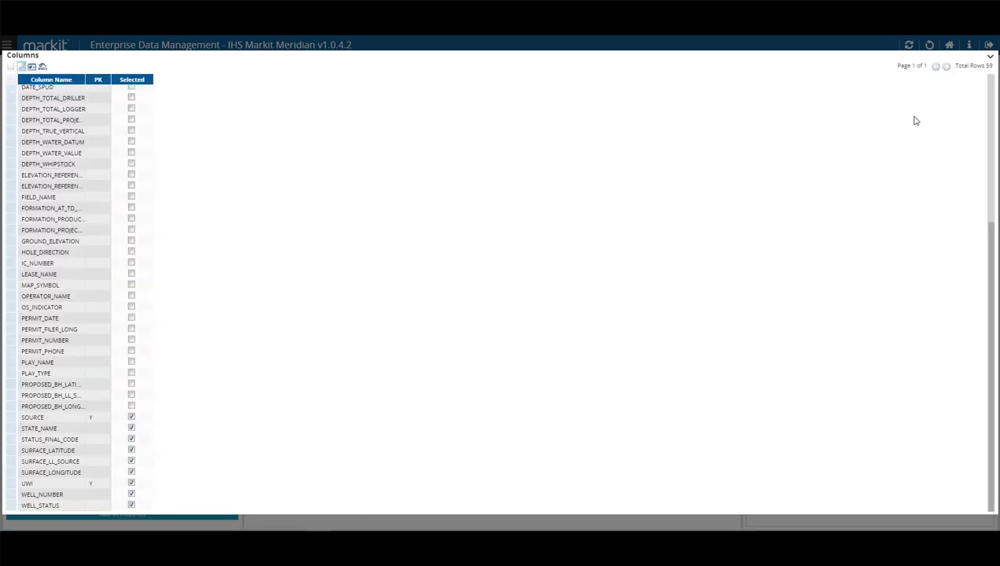
click(990, 58)
click(975, 82)
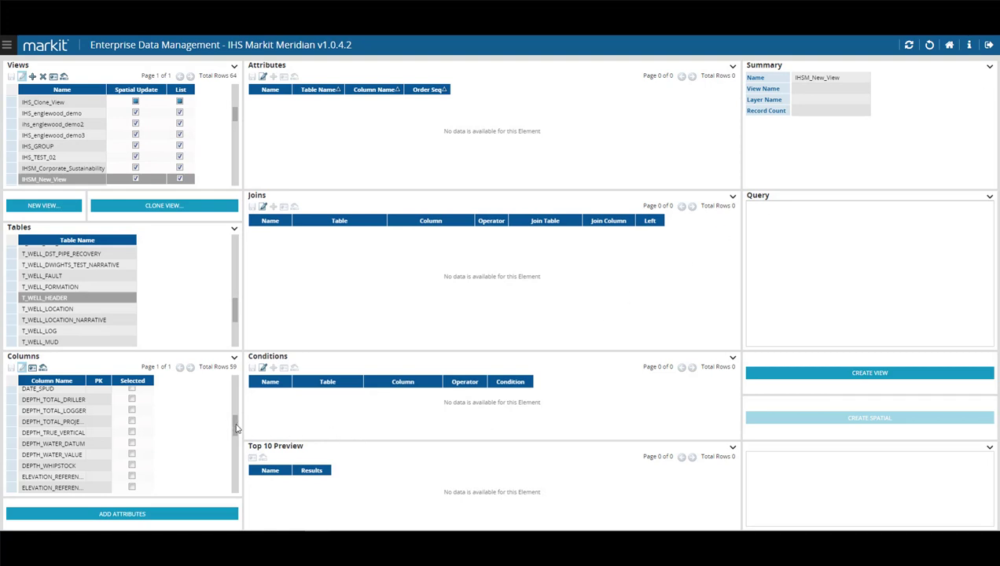
Check the column selections and add the 15 T_WELL_HEADER columns as attributes of IHSM_New_View
scroll(237, 424, up, 3)
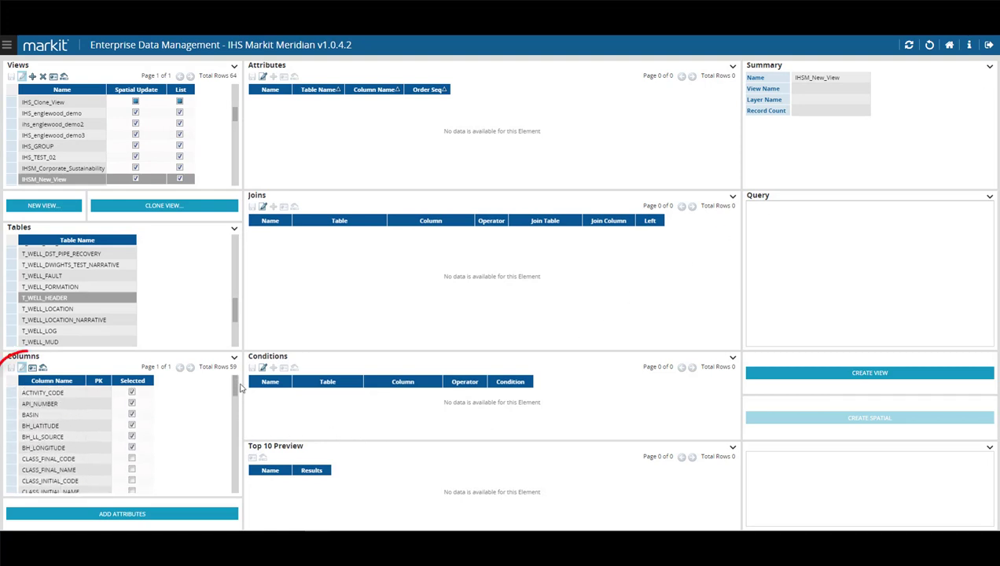
drag(237, 424, 232, 489)
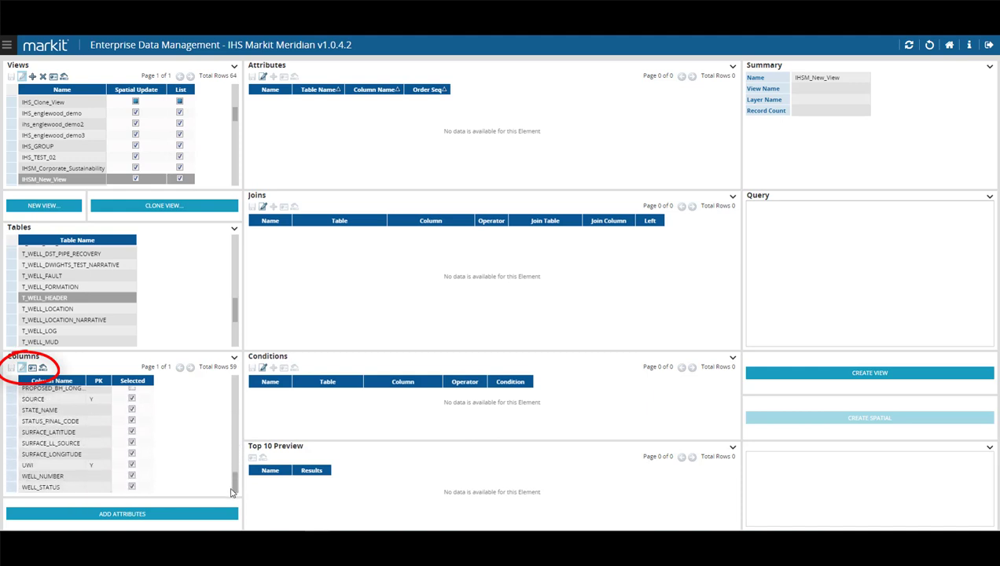
click(156, 514)
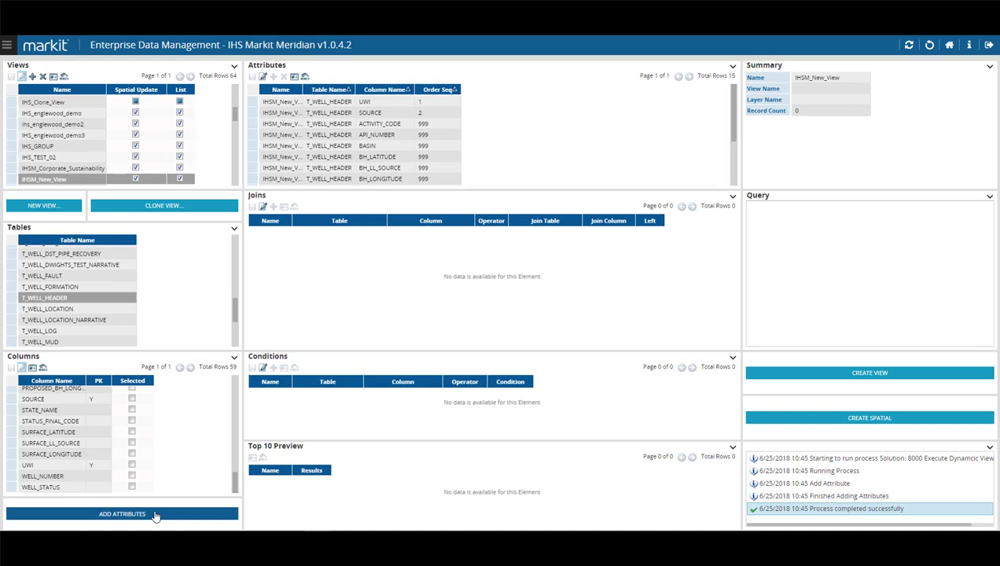
Select all 26 T_PRODUCTION_PRODUCTION_ABSTRACT columns from API down, save, and add them as attributes
drag(235, 310, 240, 269)
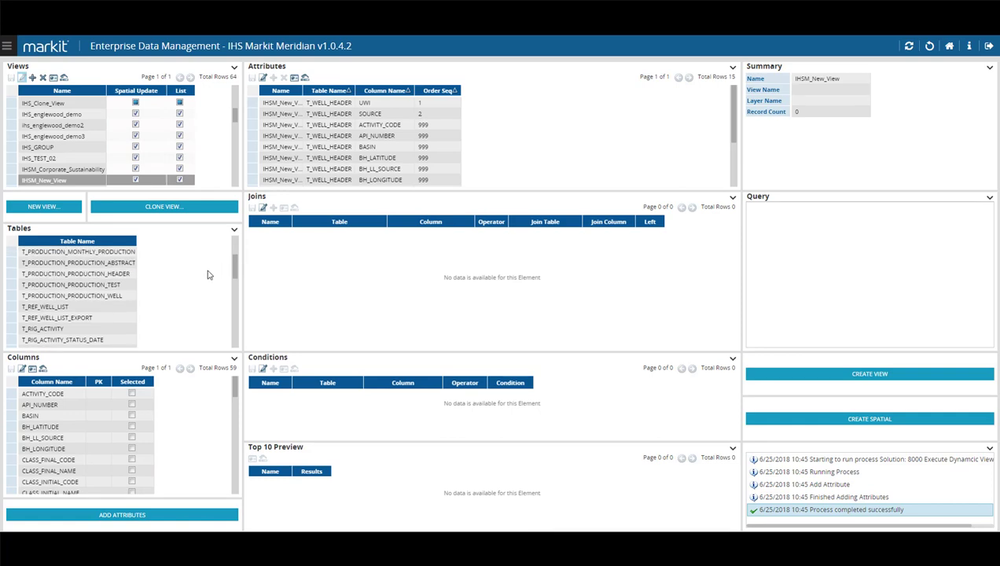
click(13, 265)
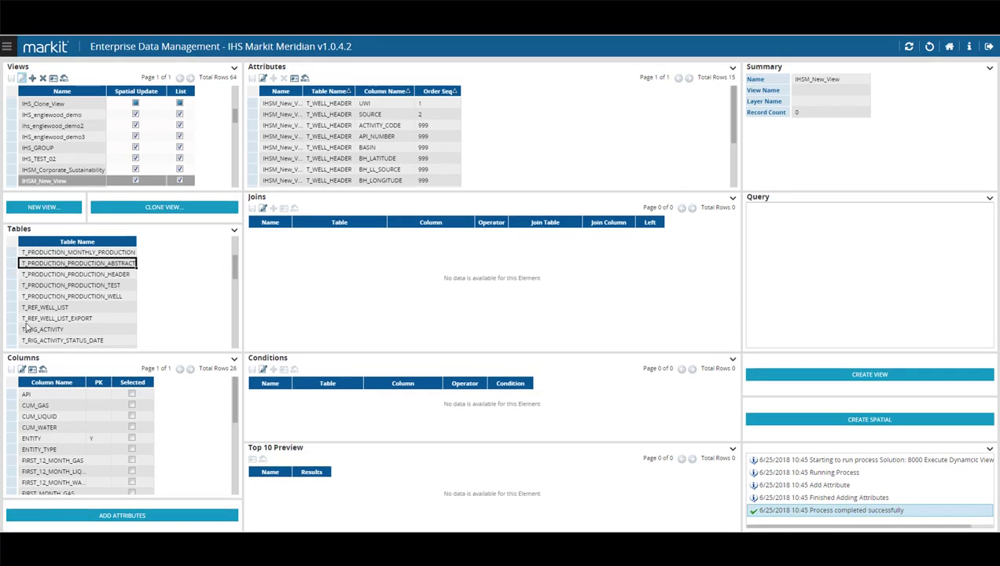
click(233, 359)
click(223, 383)
click(132, 93)
drag(147, 98, 145, 368)
click(11, 71)
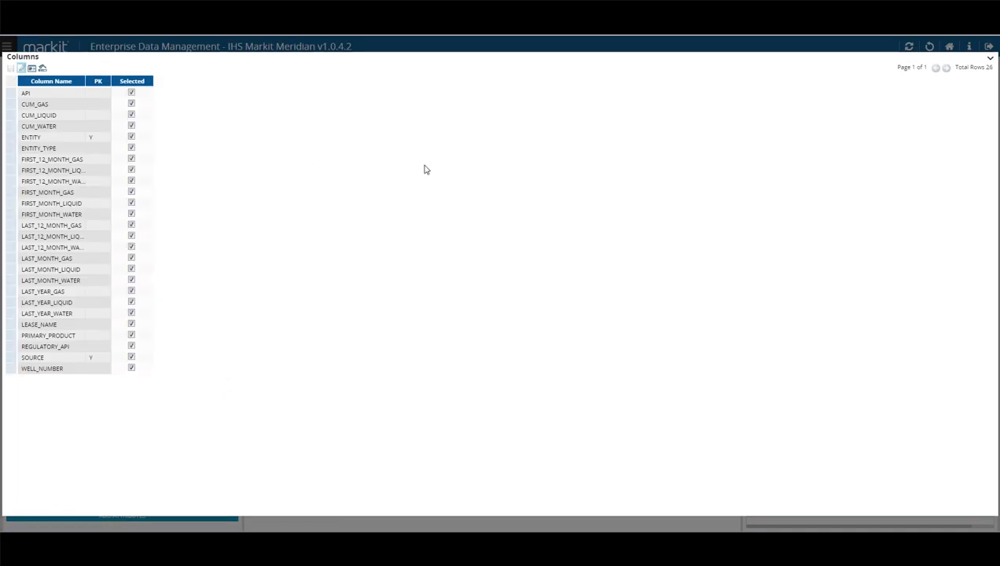
click(989, 60)
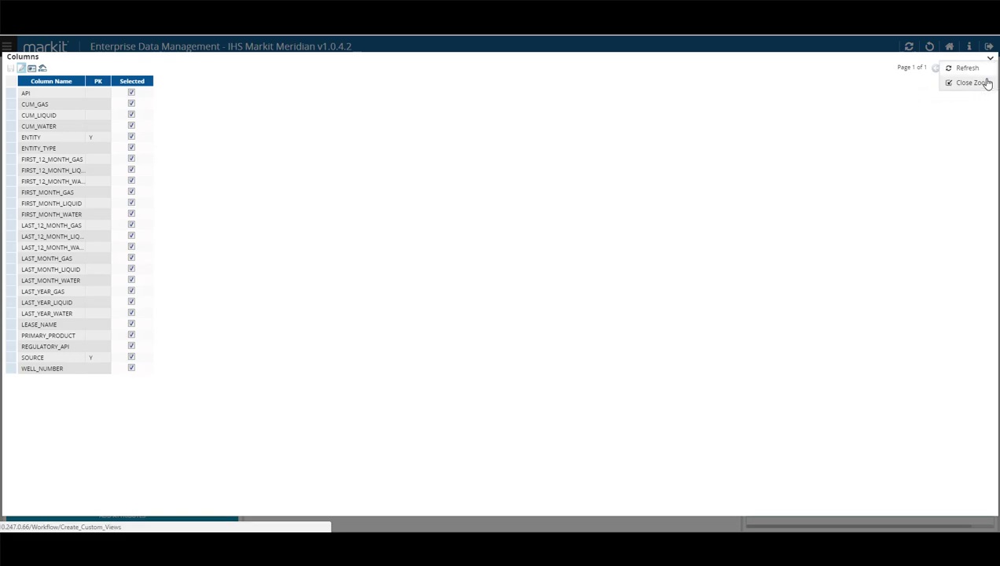
click(982, 82)
click(173, 521)
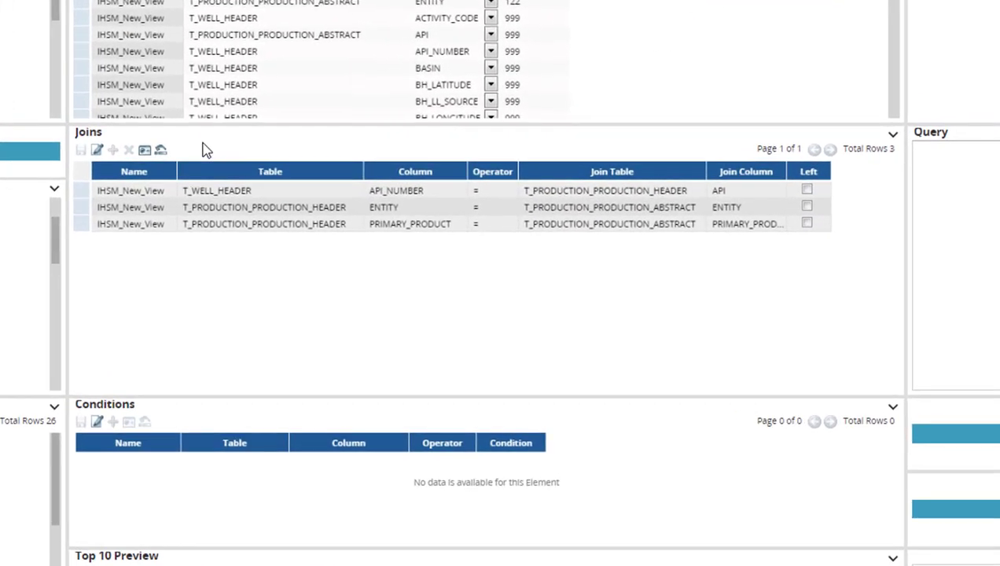
Make the T_WELL_HEADER to T_PRODUCTION_PRODUCTION_HEADER join on API_NUMBER a left join and save it
click(98, 152)
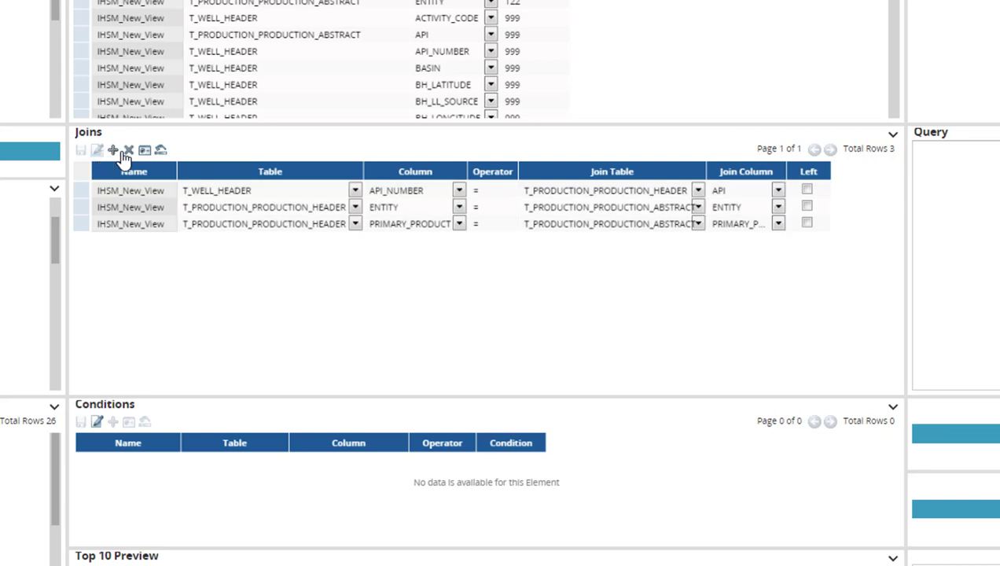
click(807, 191)
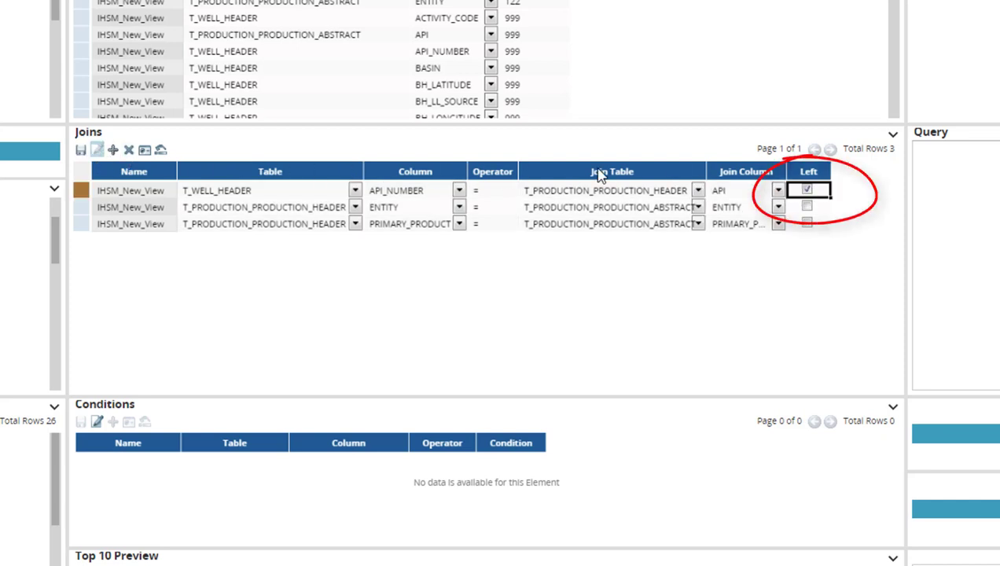
click(82, 153)
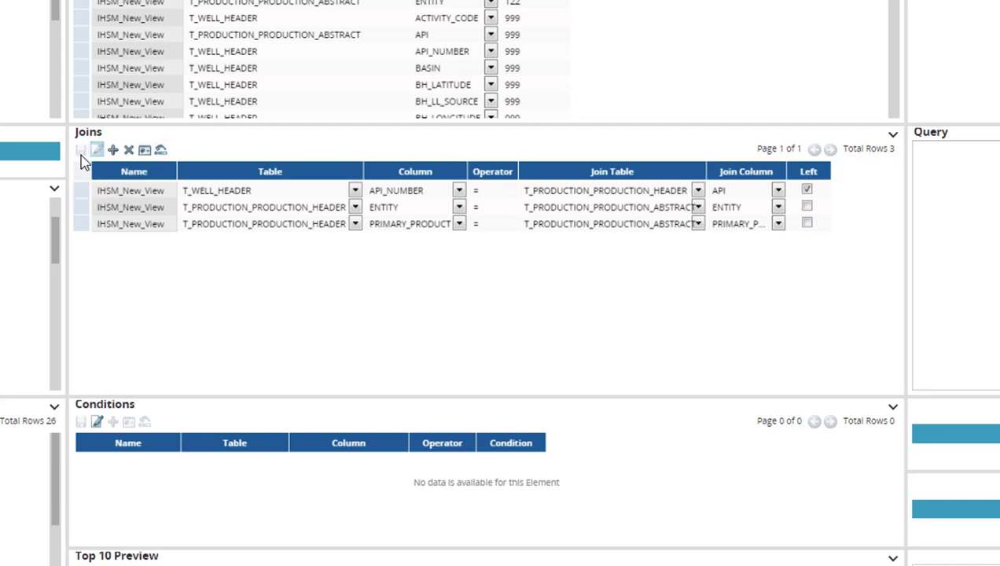
scroll(82, 161, down, 2)
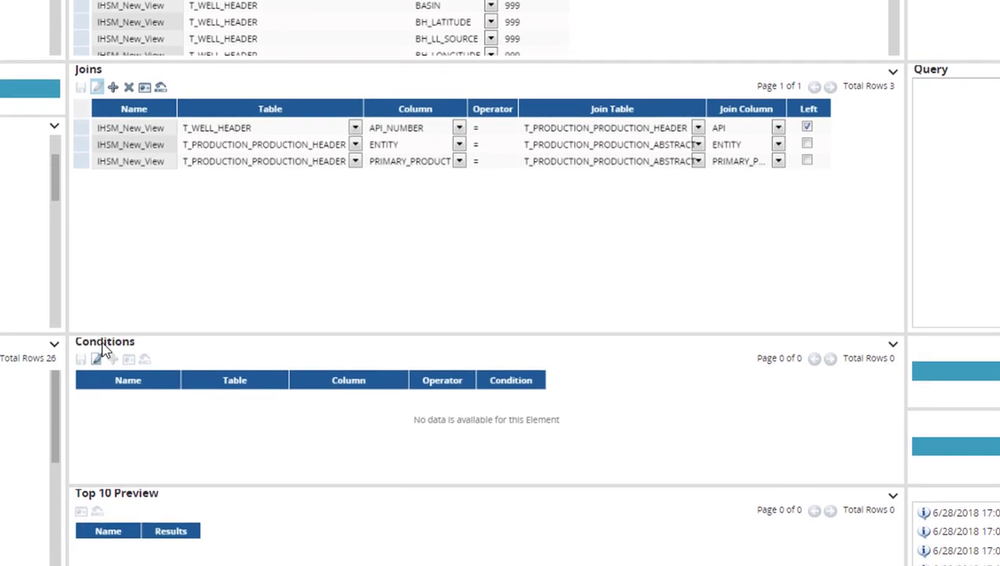
scroll(102, 353, down, 1)
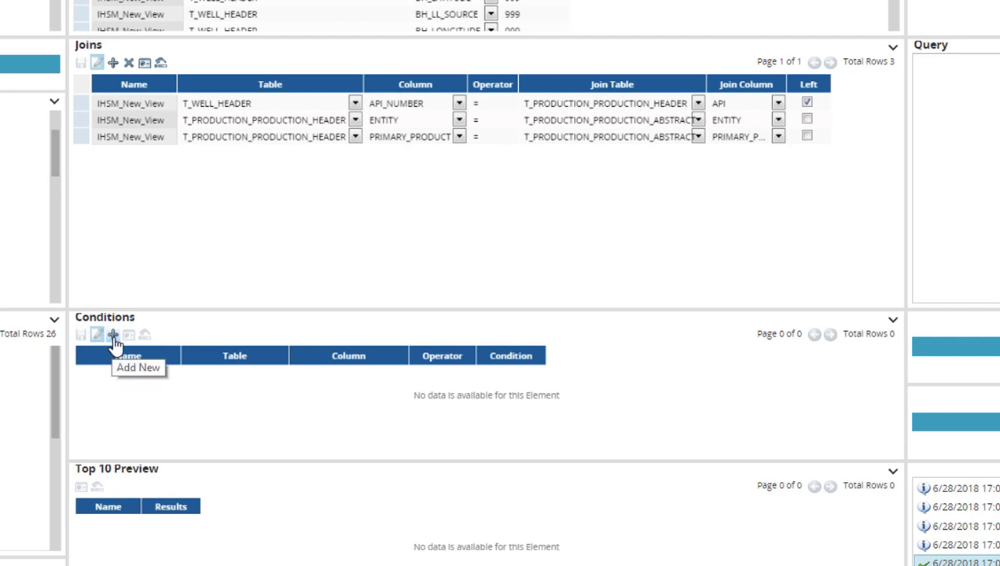
Add and save a condition row: table T_WELL_HEADER, column COUNTY_NAME, operator CONTAINS, value 'FRIO'
click(113, 336)
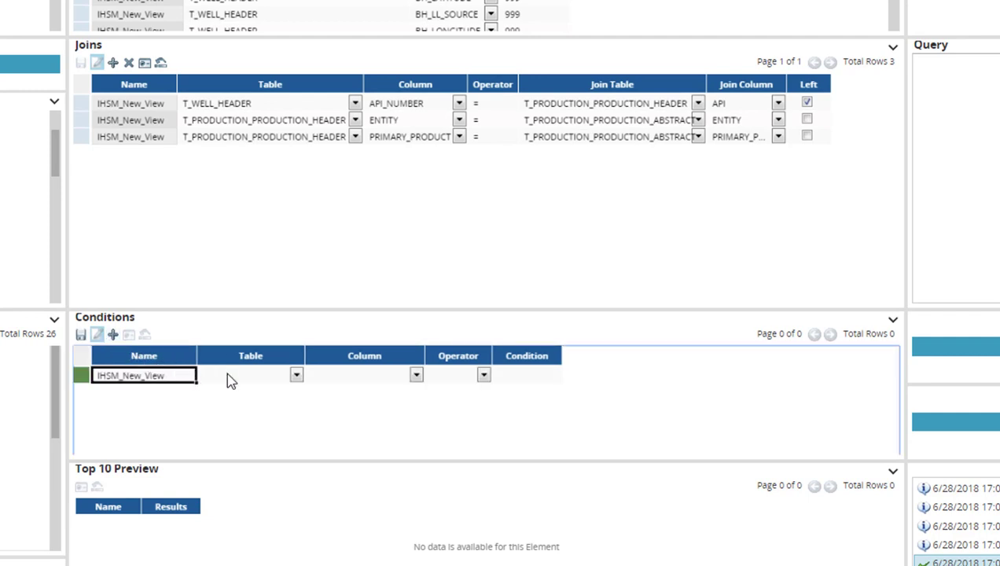
click(295, 376)
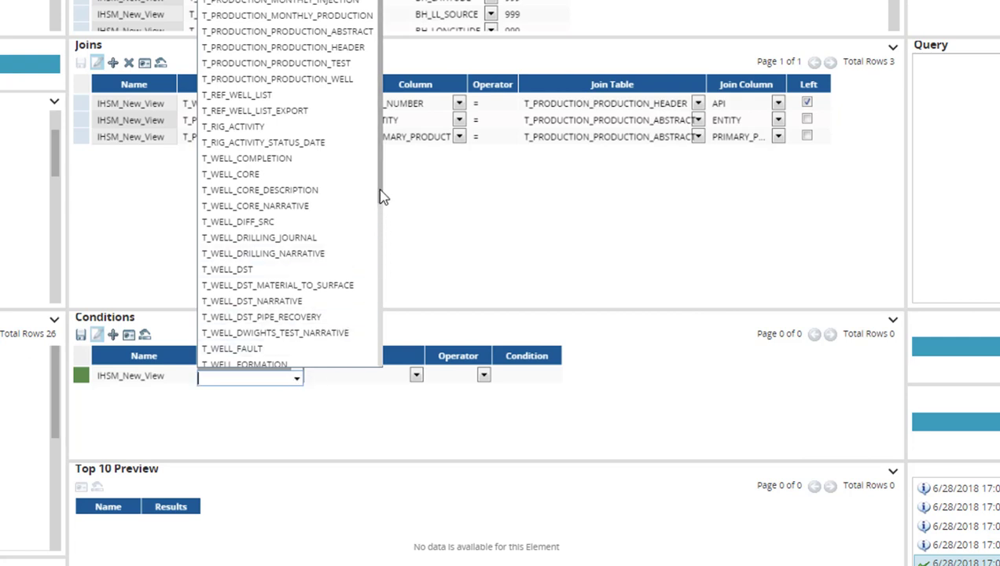
drag(379, 197, 352, 272)
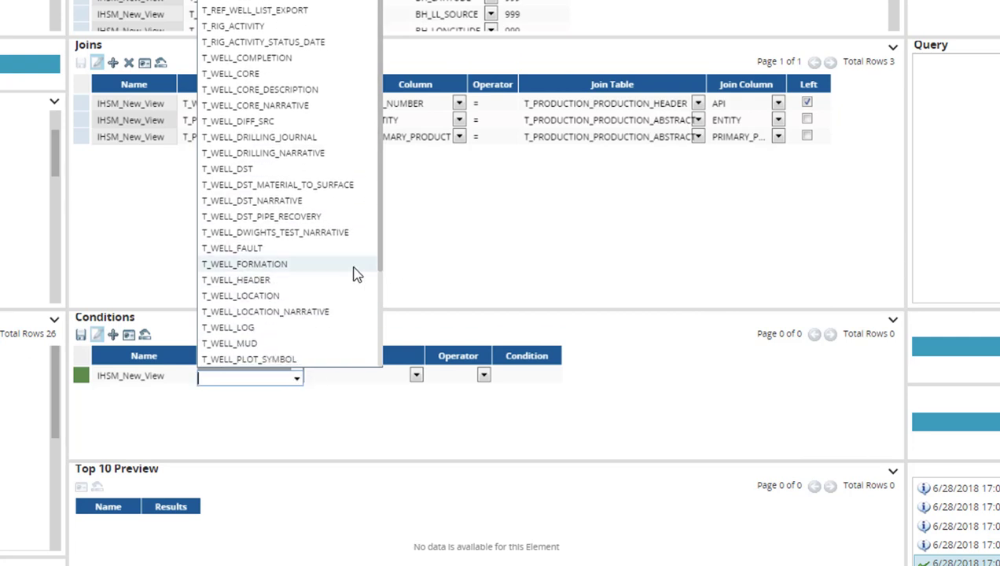
click(276, 283)
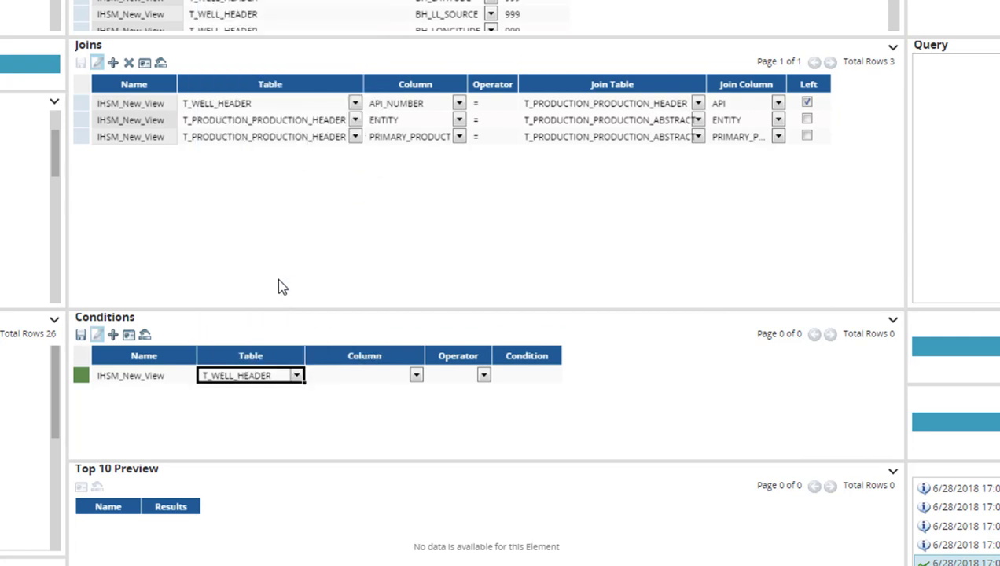
click(416, 377)
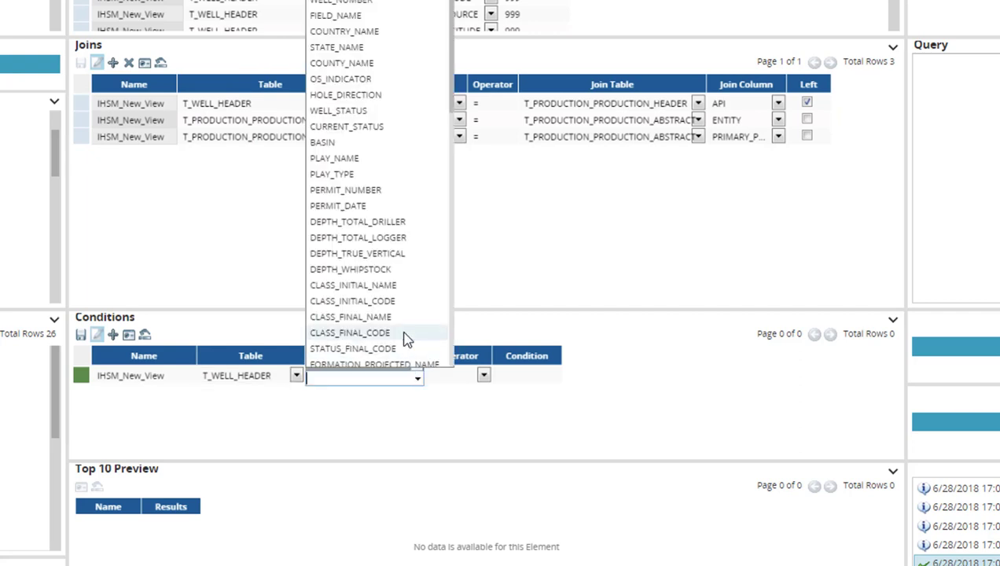
click(366, 64)
click(484, 376)
click(483, 534)
click(517, 378)
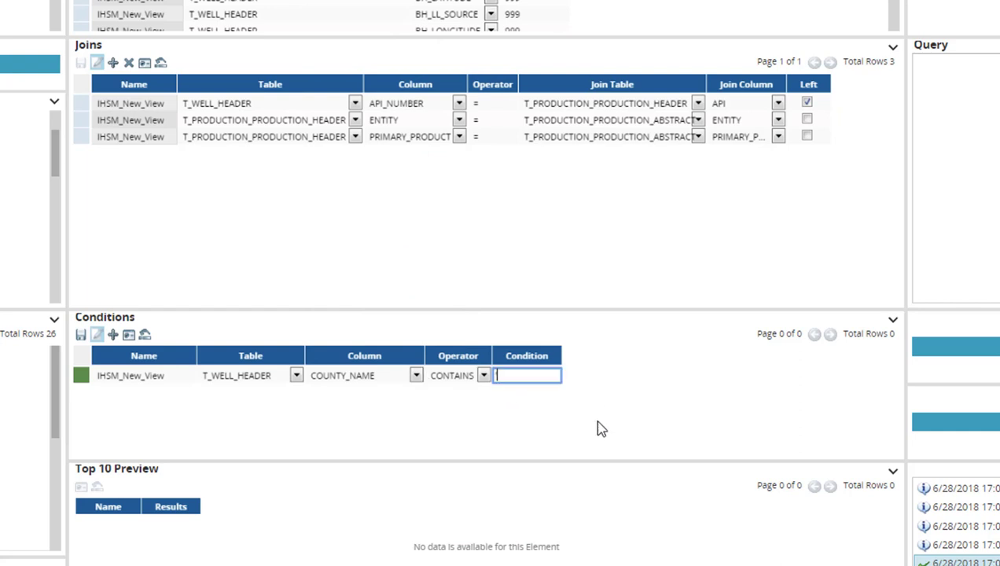
text('FRIO')
click(81, 334)
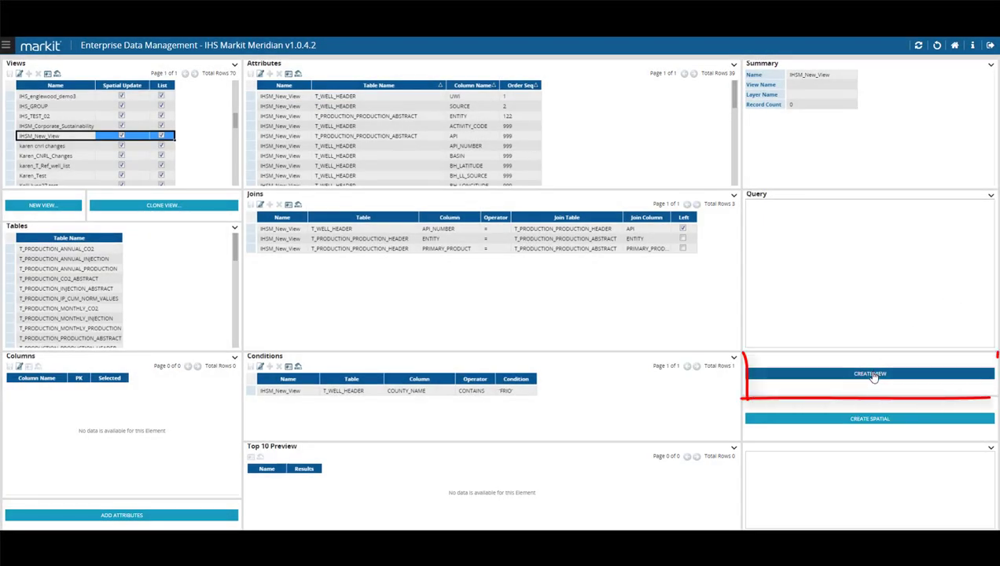
Run CREATE VIEW to build IHSM_New_View in the database
click(870, 374)
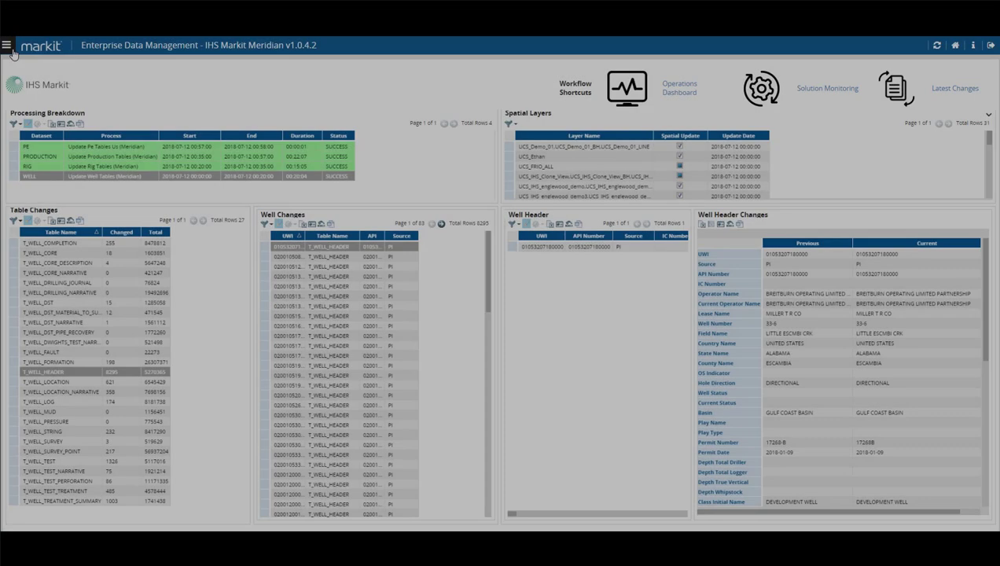
Load IHSM_New_View in the custom views editor and clone it under the name IHSM_CLONE_NEW
click(8, 45)
click(45, 159)
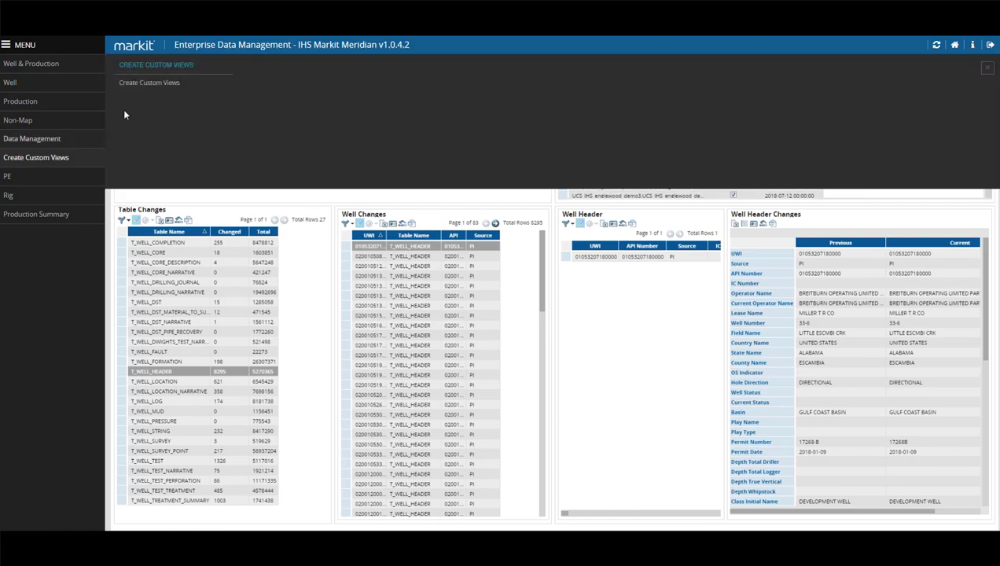
click(140, 83)
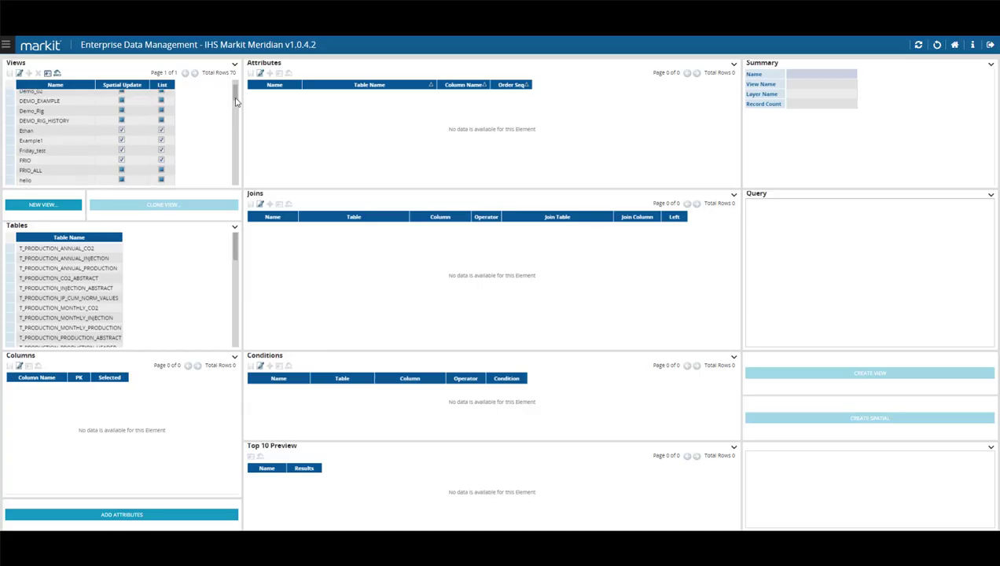
drag(235, 100, 237, 116)
click(55, 124)
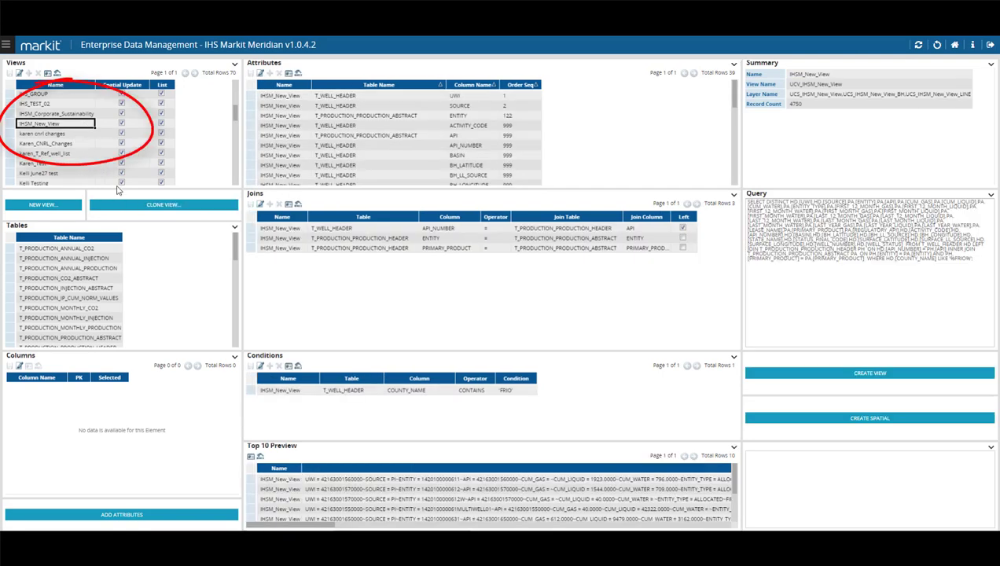
click(151, 209)
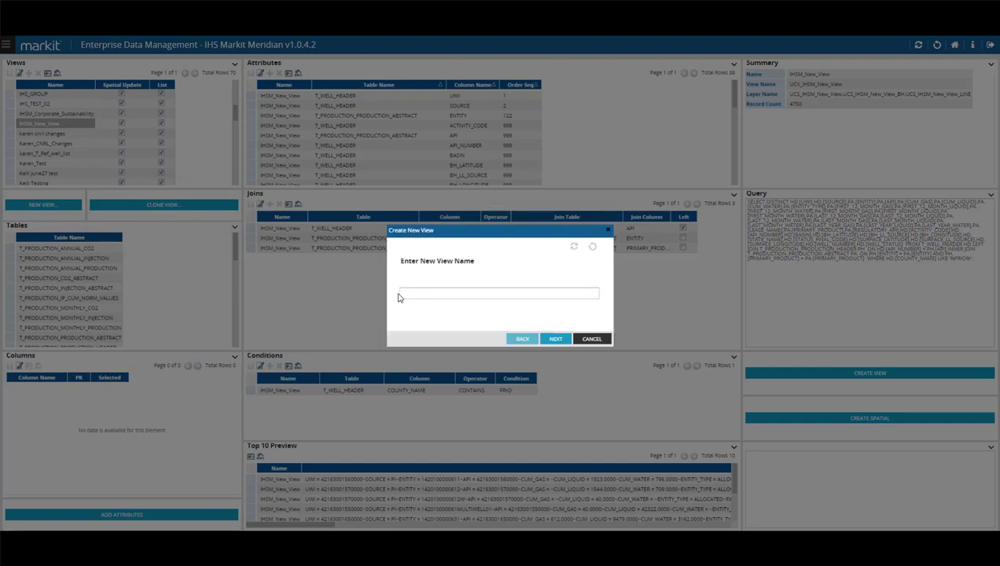
text(IHSM_CLONE)
text(_NEW)
click(556, 338)
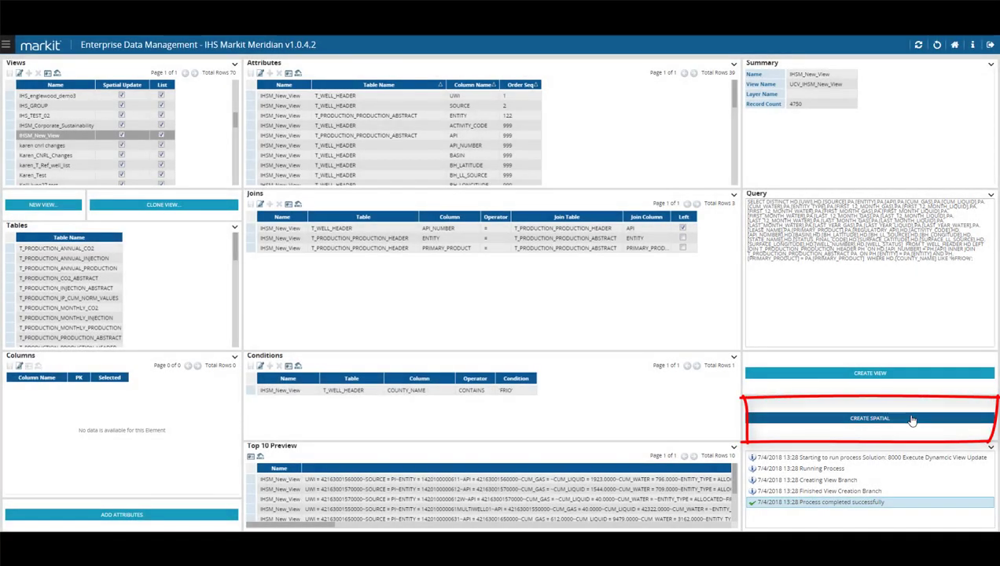
Run Create Spatial on IHSM_New_View until the log reports success with 4750 records
click(912, 419)
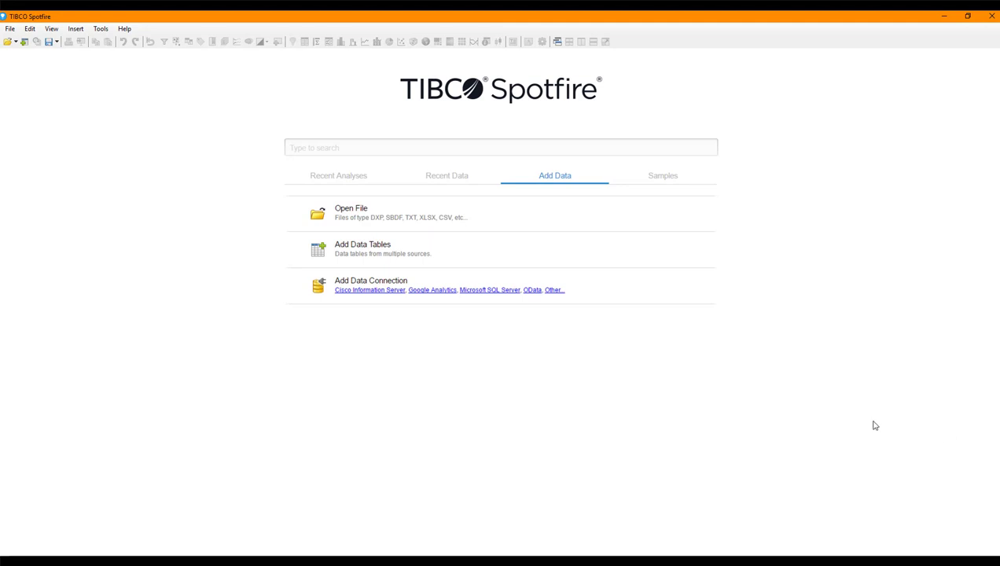
Add a Microsoft SQL Server data source at 10.247.0.104 using the IHSM_Meridian database
click(375, 260)
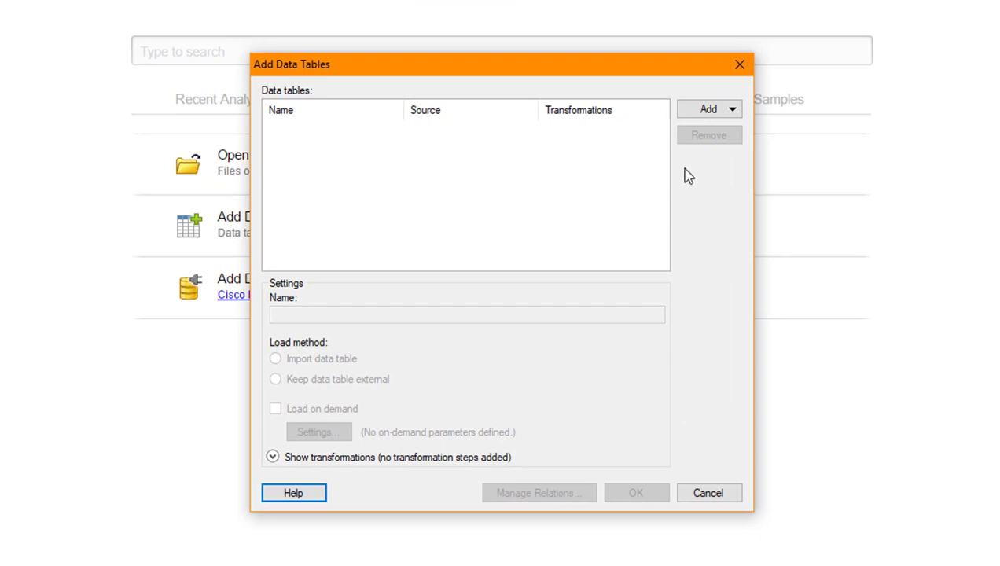
click(728, 111)
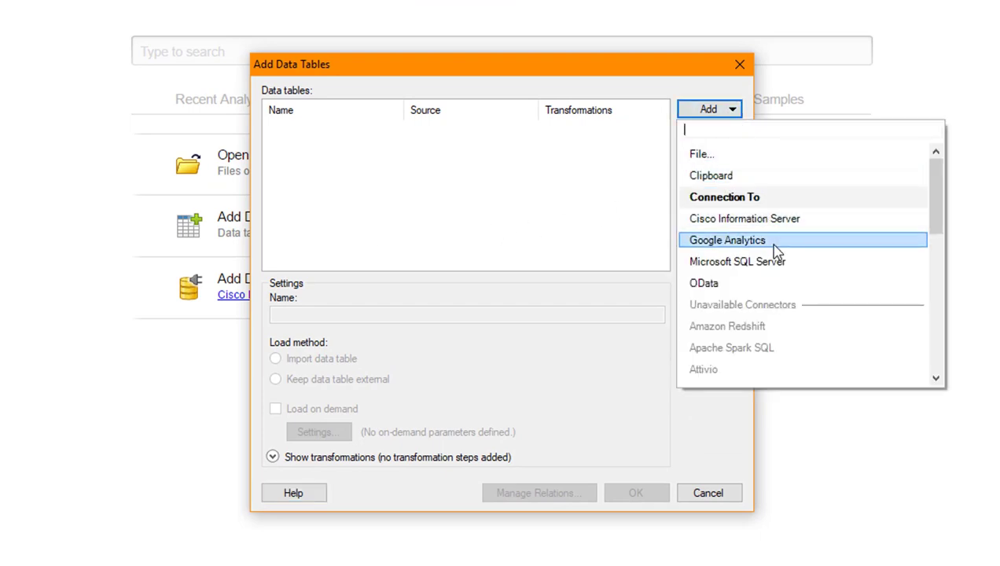
click(719, 262)
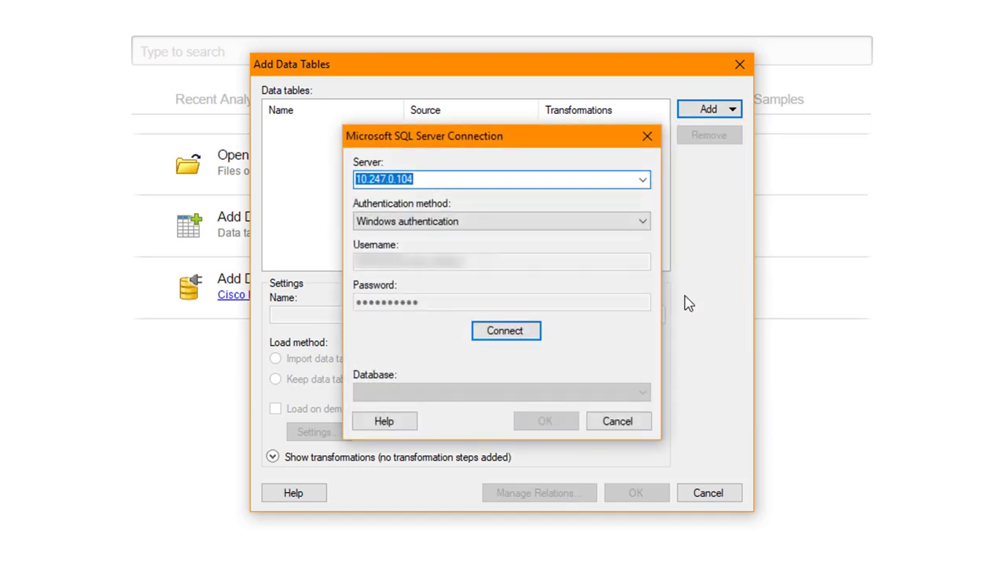
click(527, 338)
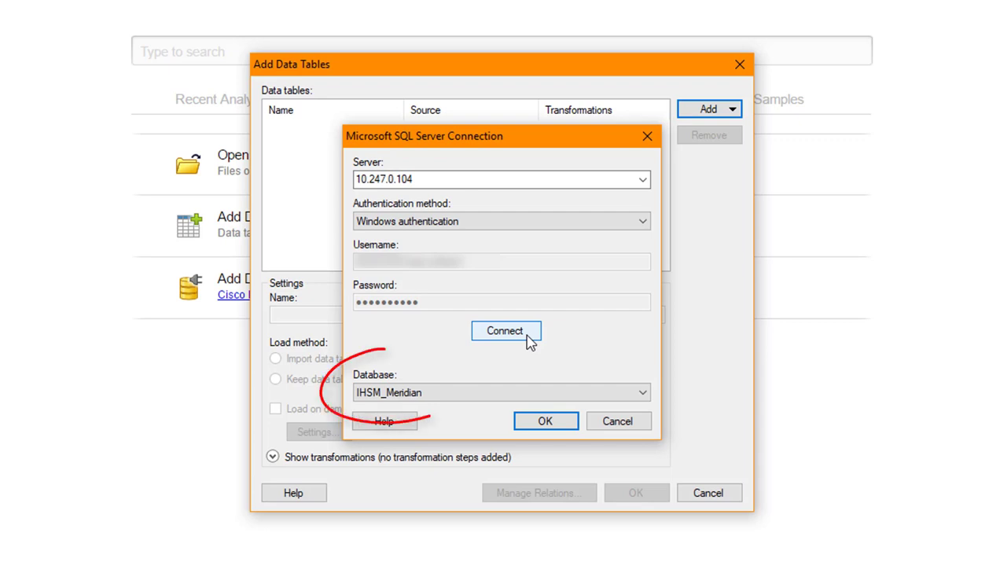
click(644, 392)
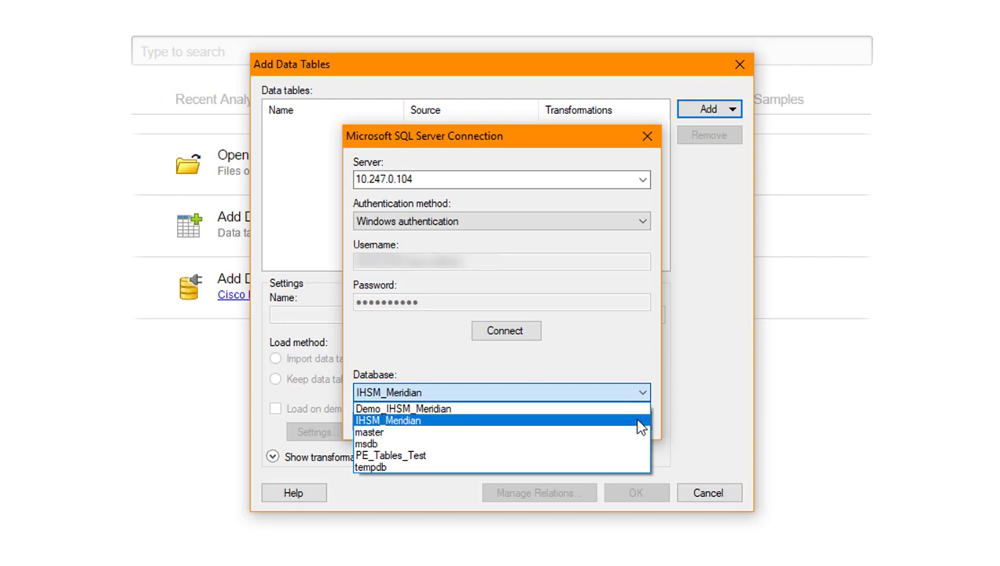
click(640, 419)
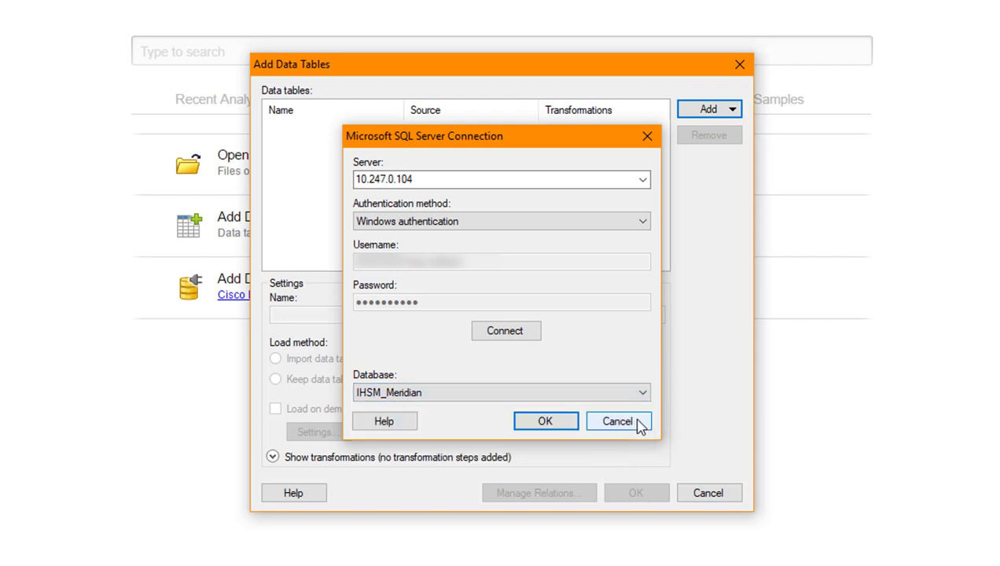
click(545, 421)
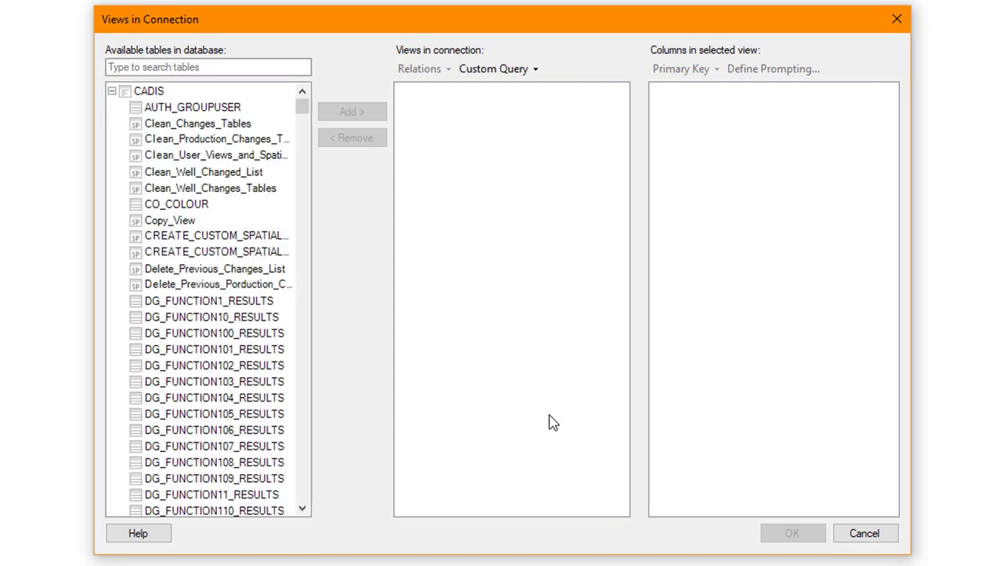
Search the tables for 'UCV' and load the UCV_IHSM_New_View view as a data table
click(265, 68)
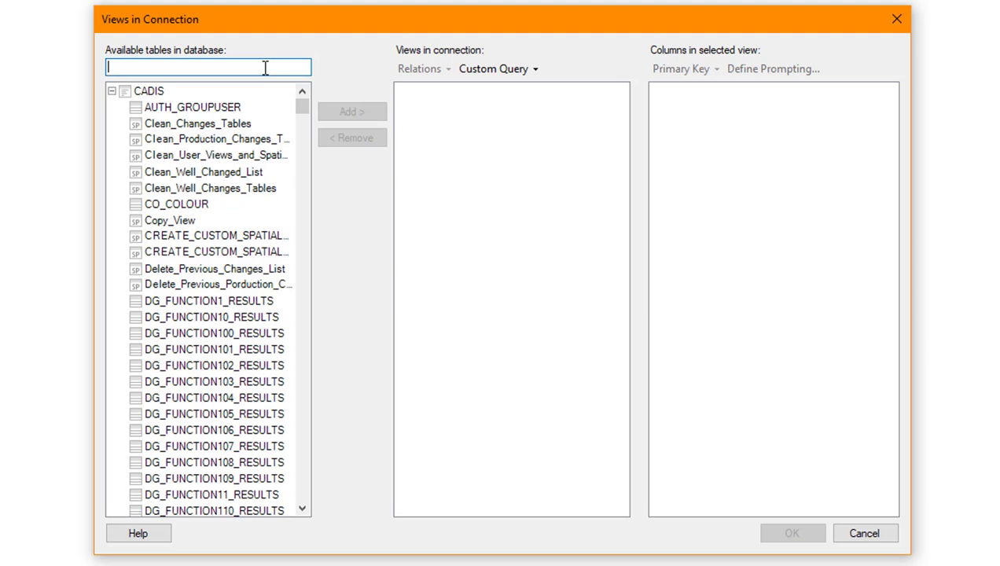
text(UCV)
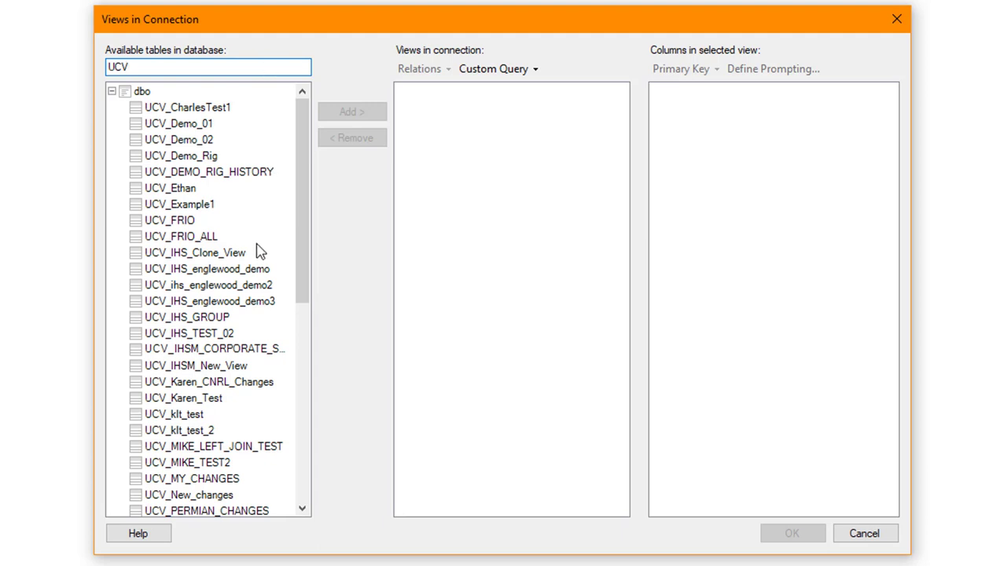
click(242, 366)
click(352, 113)
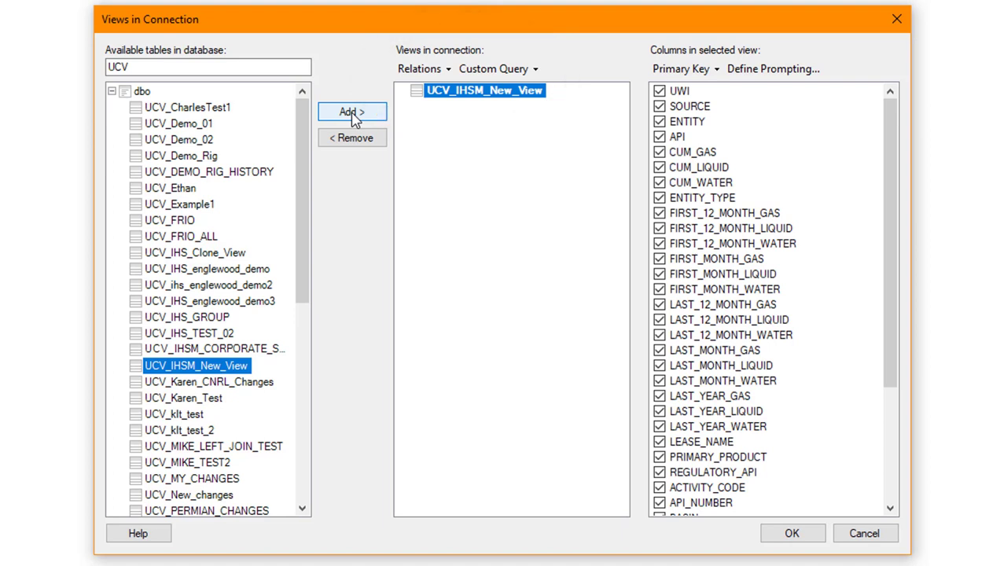
click(794, 535)
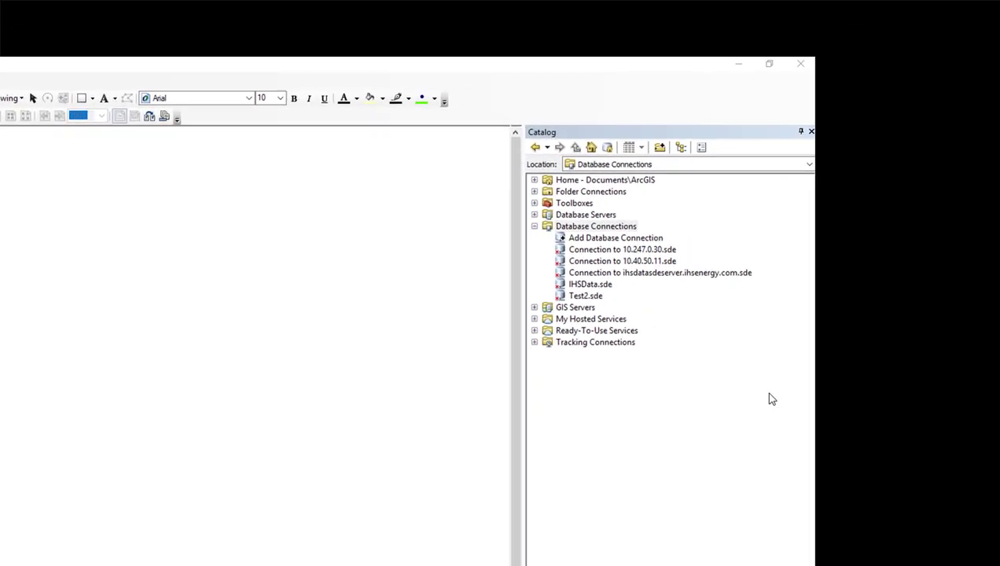
Create a SQL Server connection to IHSM_Meridian at 10.247.0.104, then browse it in Add Data
click(605, 241)
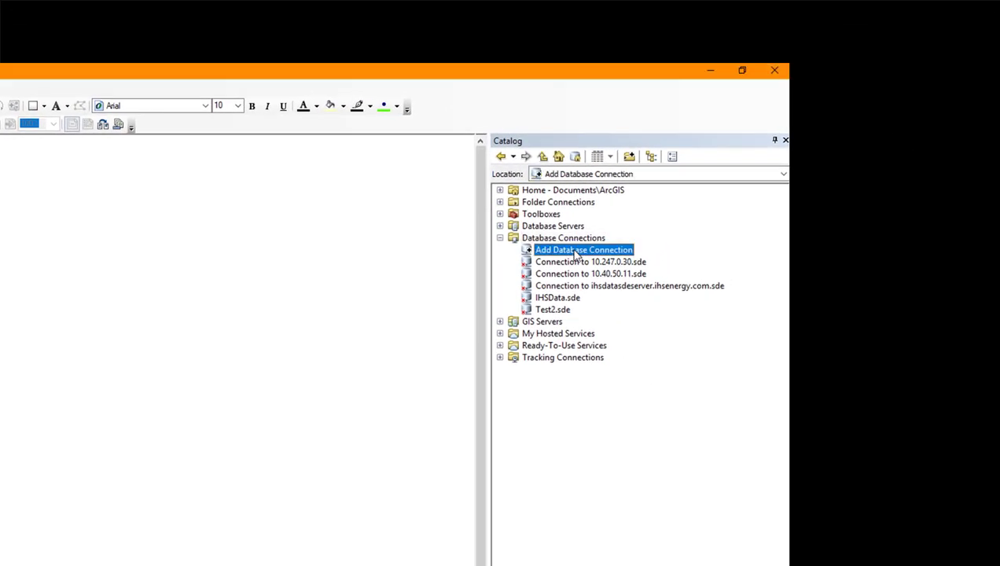
double_click(574, 251)
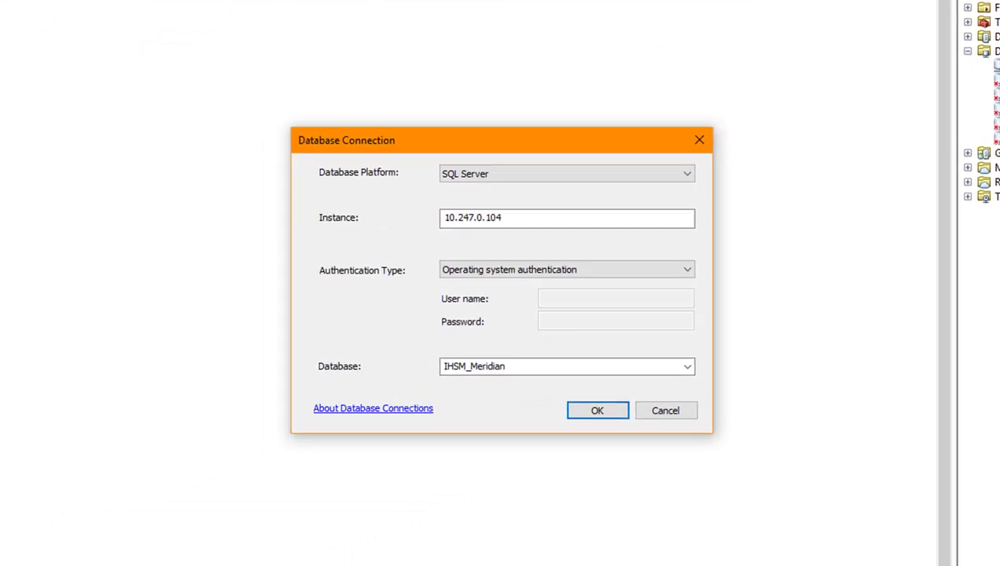
click(686, 173)
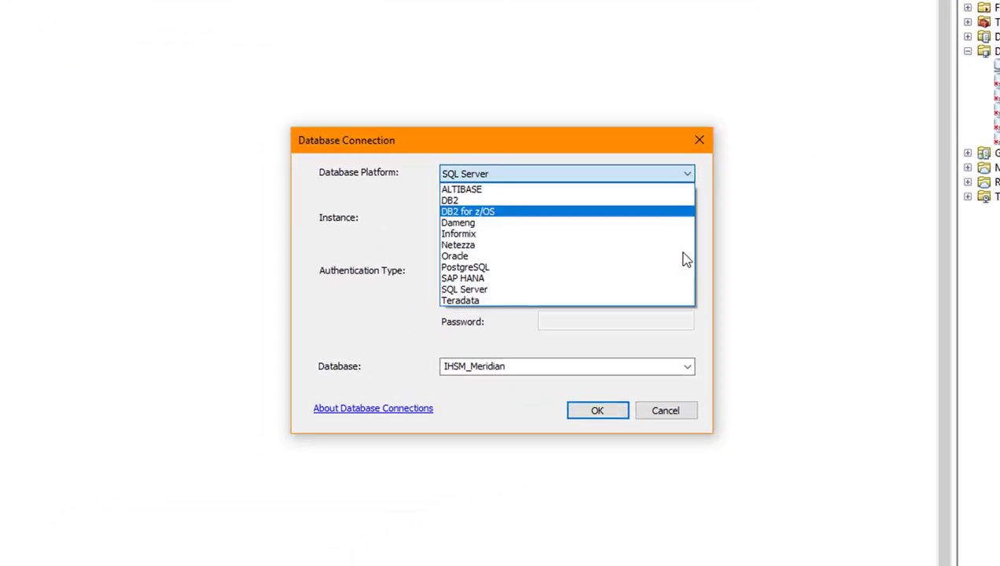
click(675, 290)
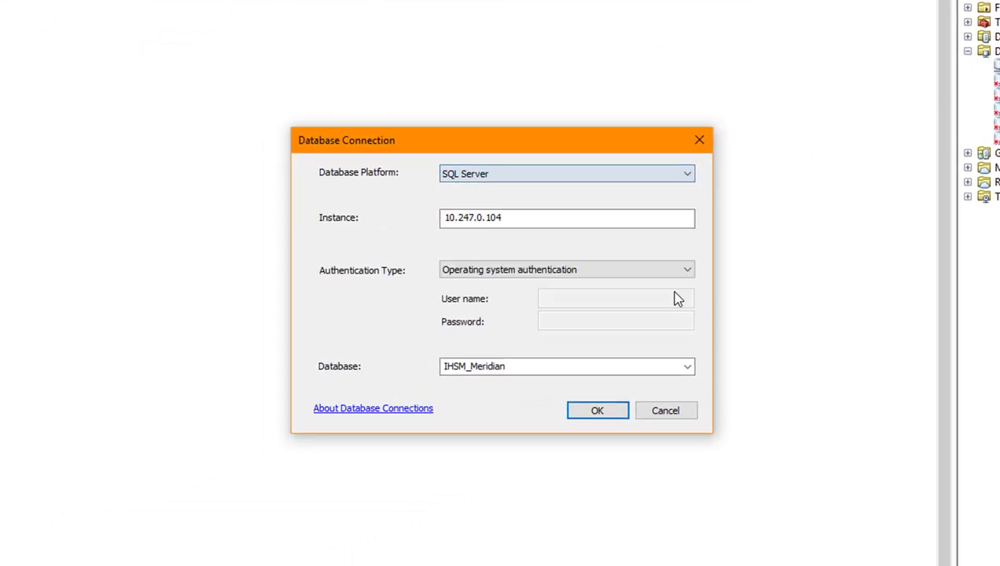
click(674, 221)
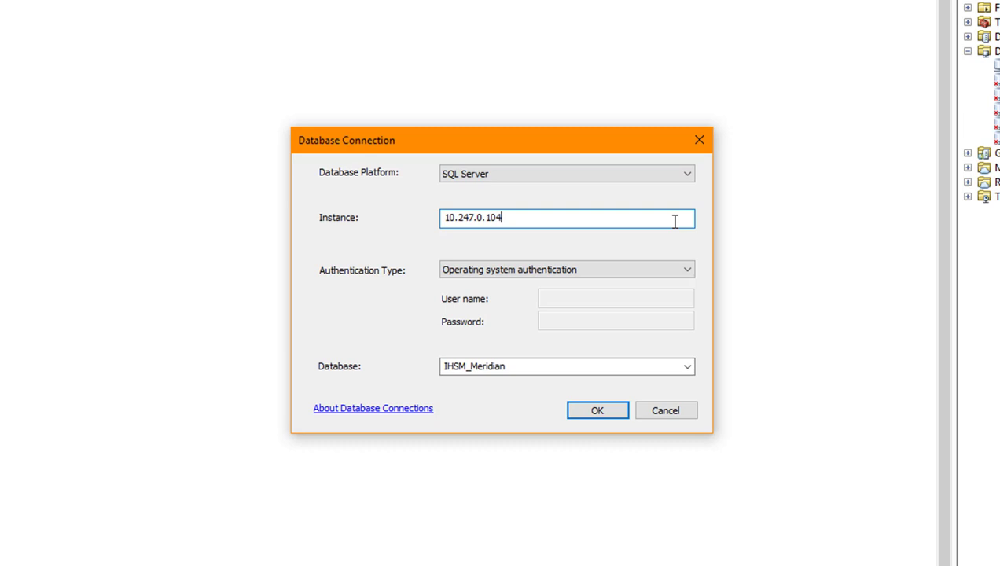
key(Tab)
key(Tab)
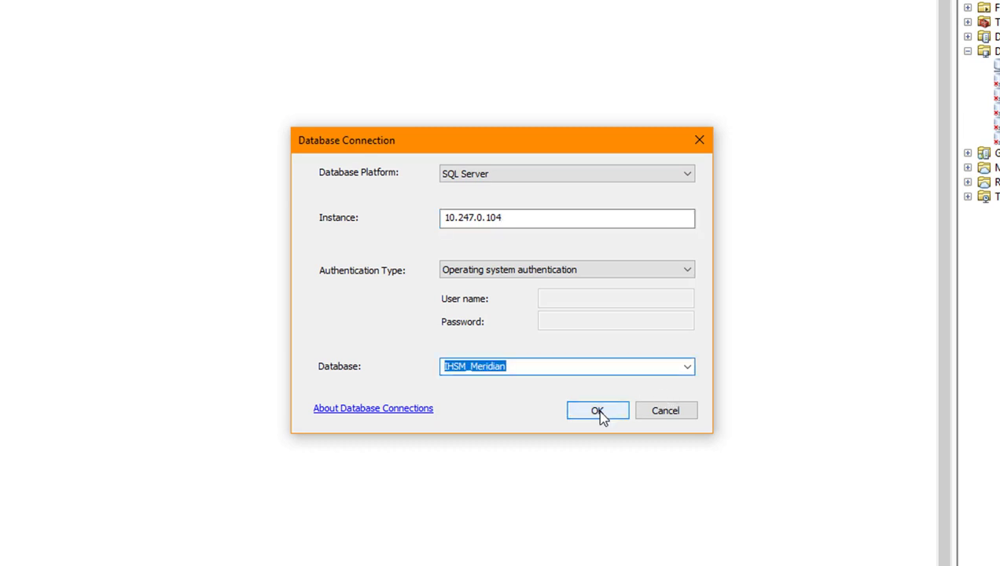
click(599, 411)
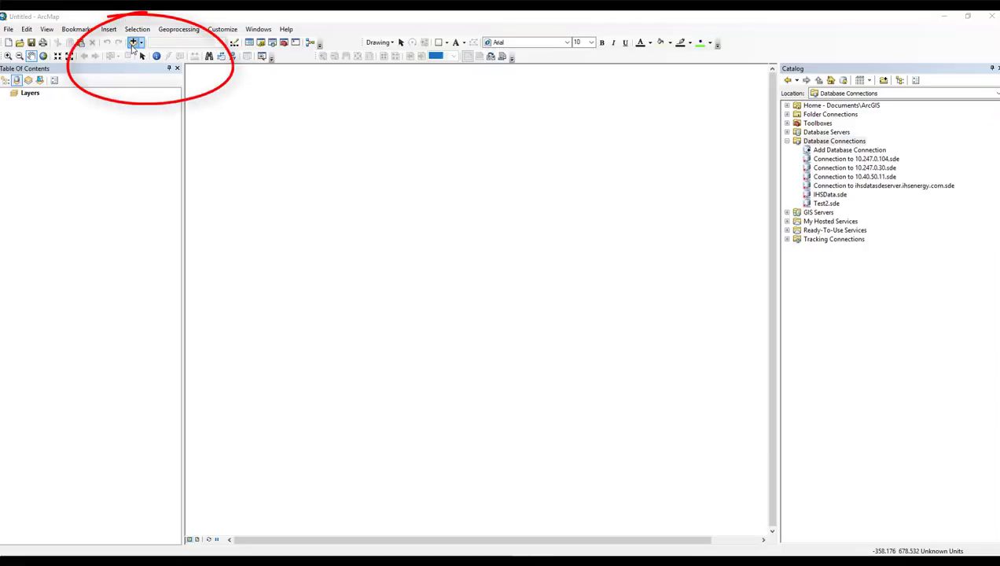
click(133, 43)
click(431, 222)
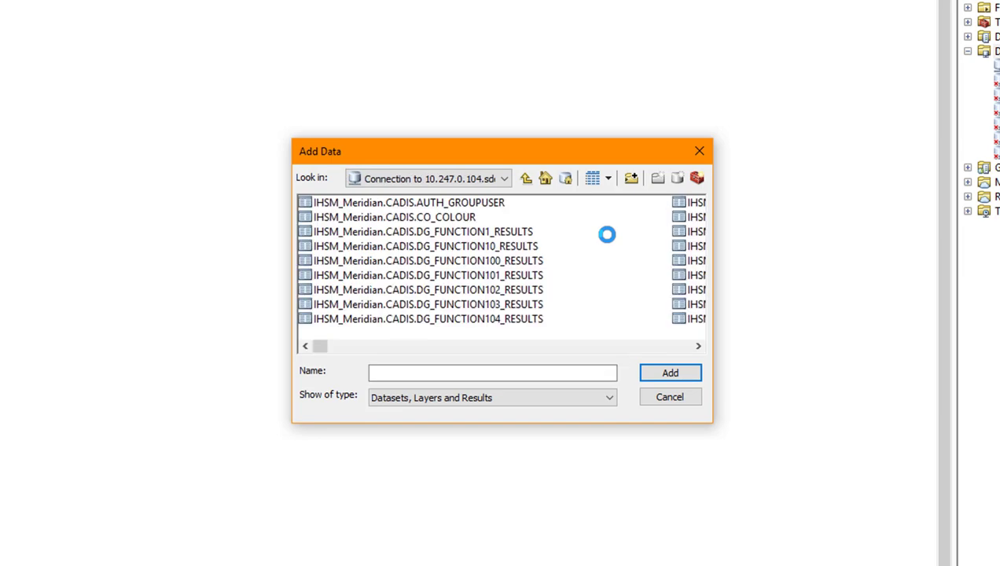